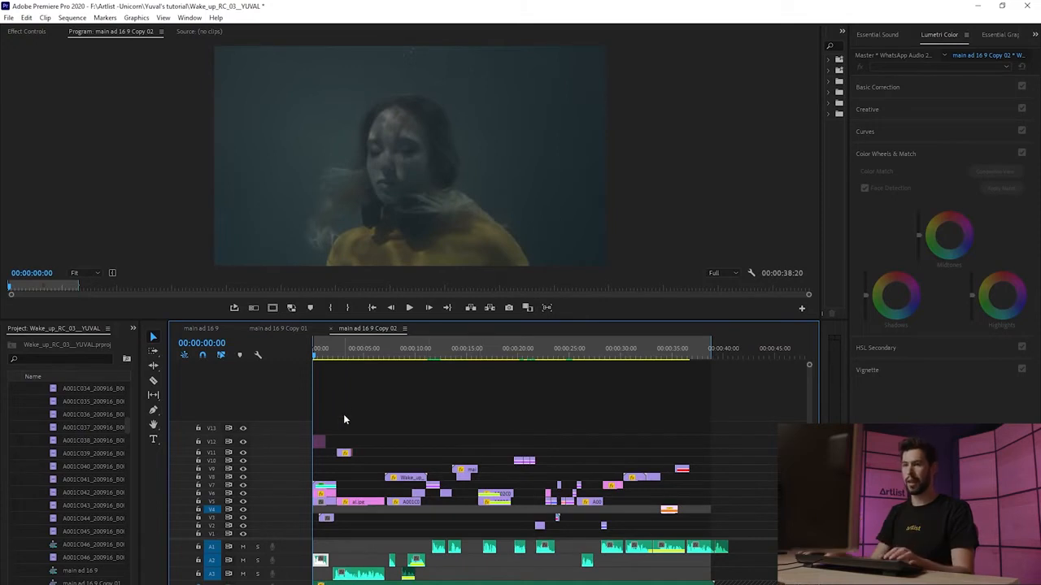
Step: Delete two stray clips from the upper video tracks at the start of the main ad 16 9 Copy 02 sequence
left_click(317, 442)
key("Delete")
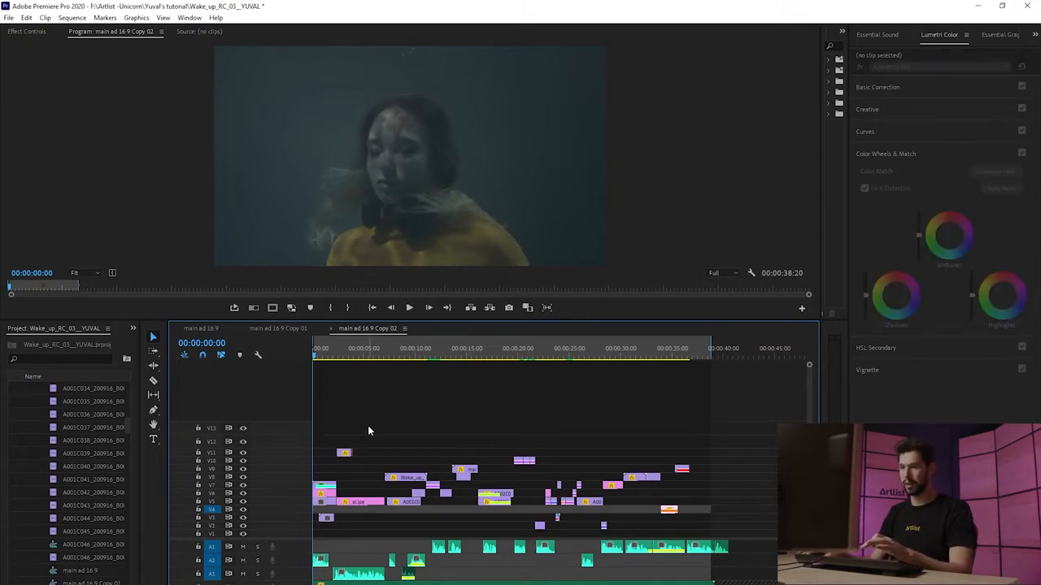
key("equal")
key("equal")
left_click(377, 493)
key("Delete")
Step: Move three clips from the upper tracks down onto V1 and delete the pink al.jpg clip on V5
left_click_drag(444, 454, 444, 537)
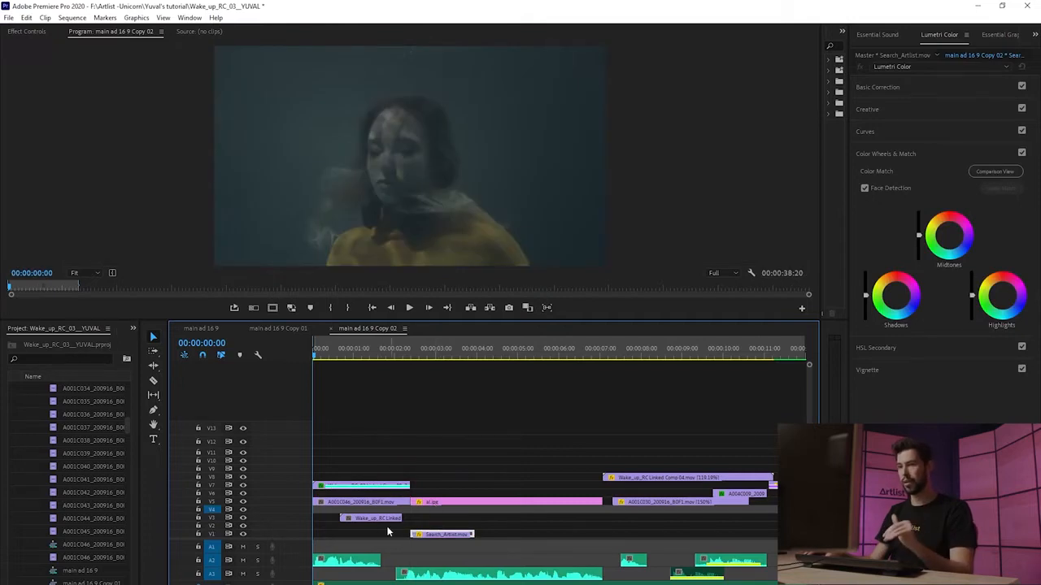
left_click_drag(379, 521, 378, 535)
left_click_drag(376, 487, 374, 535)
left_click(477, 504)
key("Delete")
Step: Move the Wake_up_RC clip near the middle down onto V1 and delete the overlapping clip on V5
left_click_drag(651, 478, 651, 536)
left_click(638, 502)
key("Delete")
Step: Move four more clips from the upper video tracks down onto V1 to flatten the sequence
left_click(740, 494)
key("Delete")
key("minus")
left_click_drag(581, 494, 581, 534)
left_click_drag(555, 486, 555, 534)
left_click_drag(618, 476, 618, 534)
left_click_drag(680, 494, 680, 534)
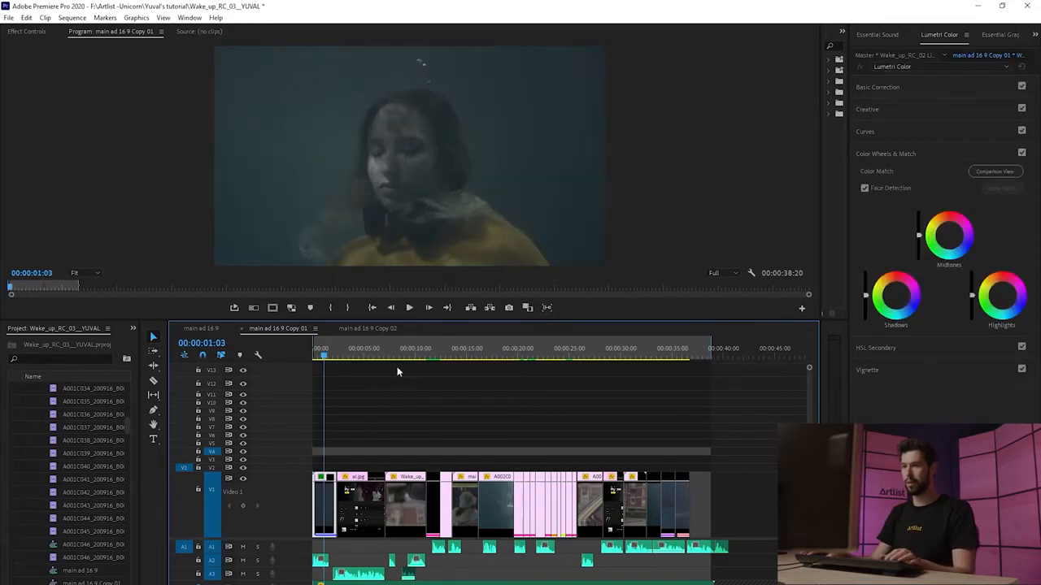
Step: Scrub the playhead through the flattened main ad 16 9 Copy 01 sequence
left_click_drag(411, 355, 631, 377)
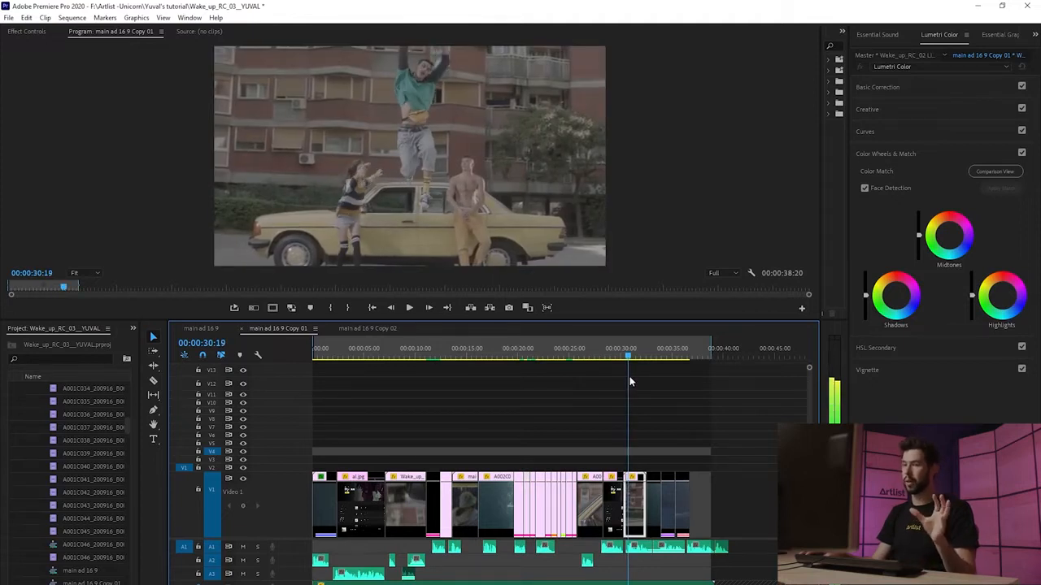
left_click_drag(630, 377, 635, 378)
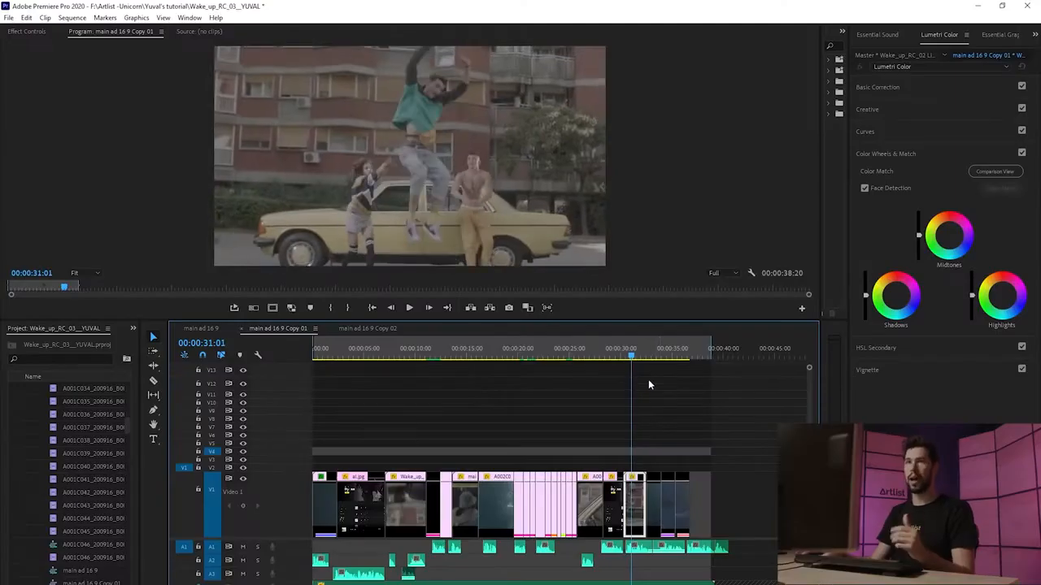
Step: Export the sequence as Final Cut Pro XML into the Color > From Premiere folder
left_click(8, 18)
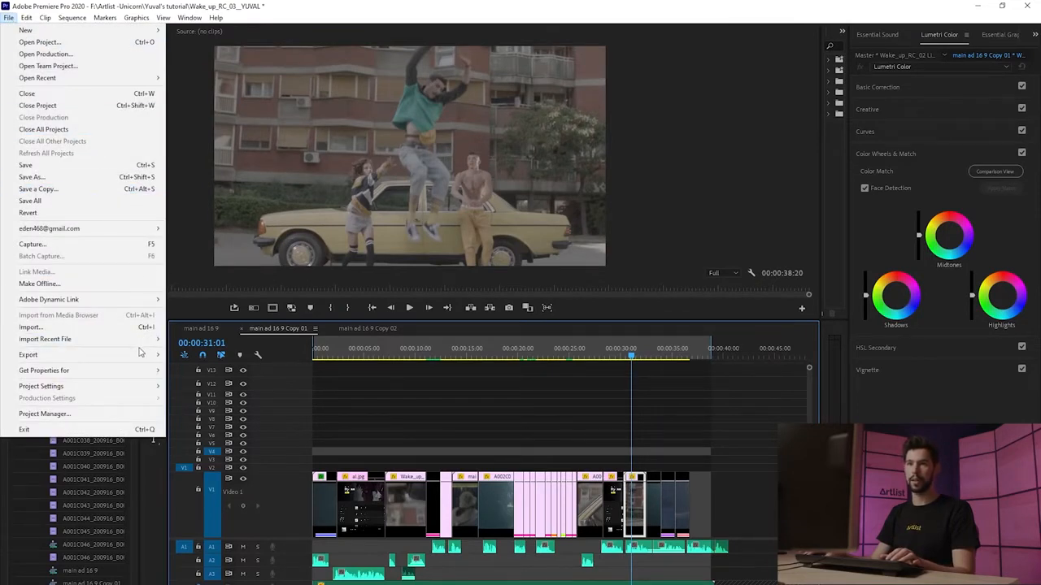
mouse_move(142, 355)
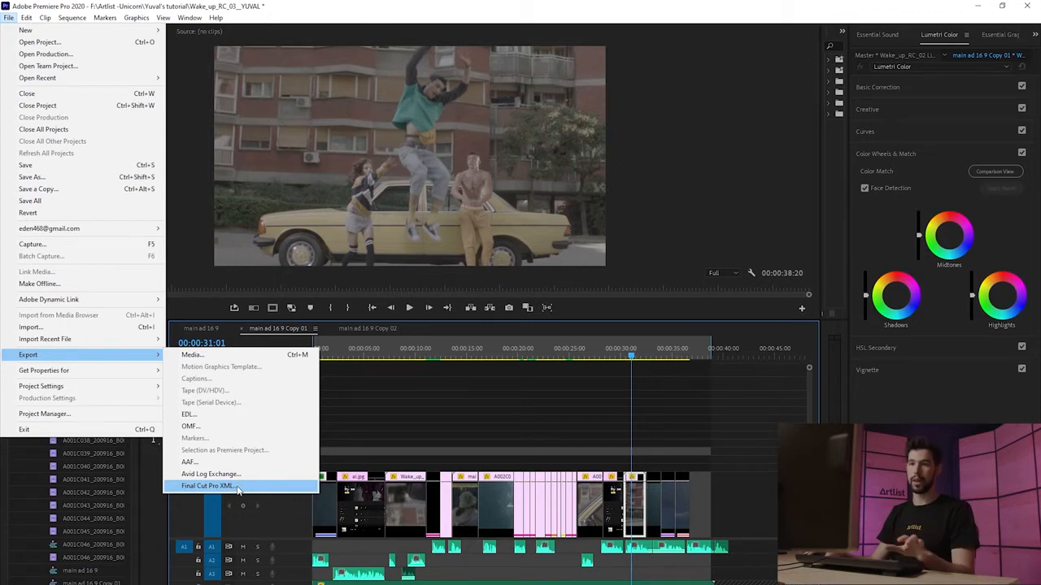
left_click(238, 486)
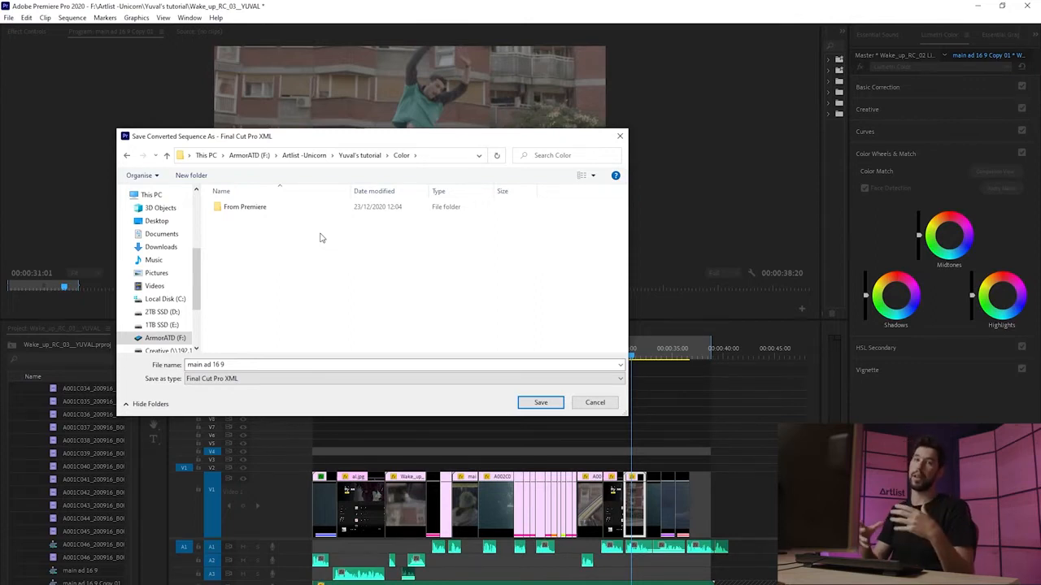
double_click(260, 206)
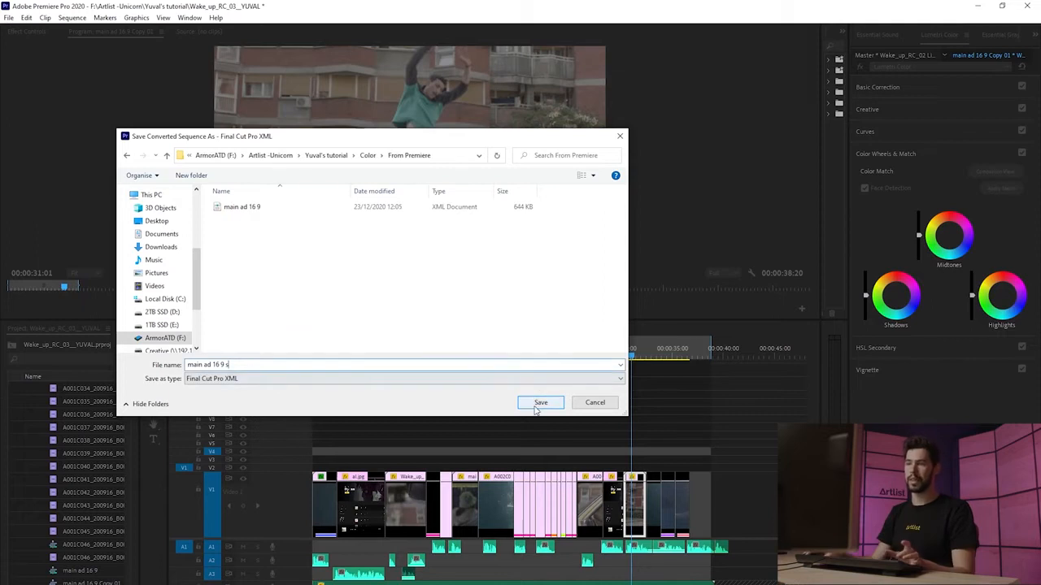
left_click(538, 404)
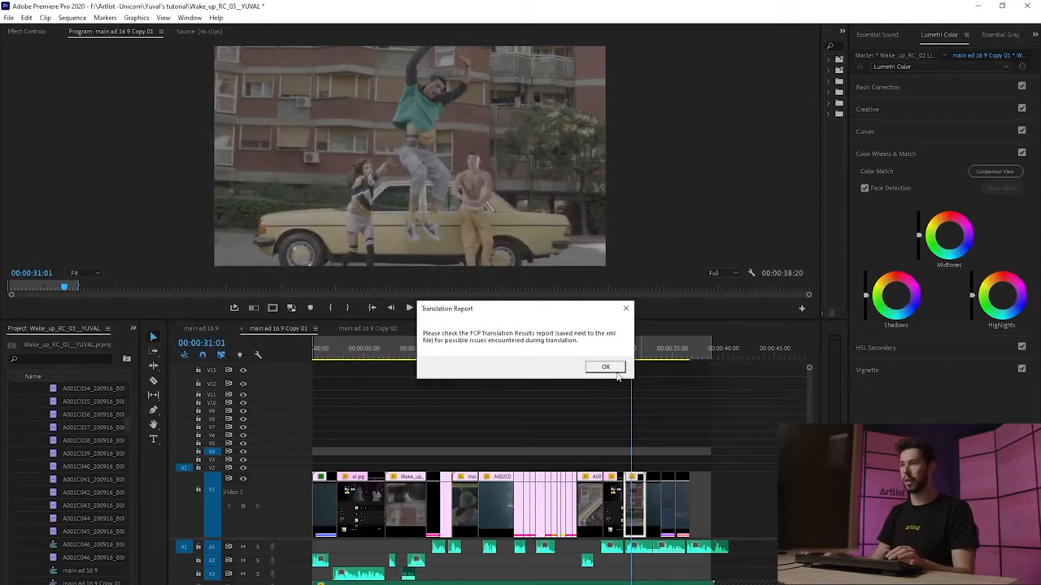
left_click(607, 368)
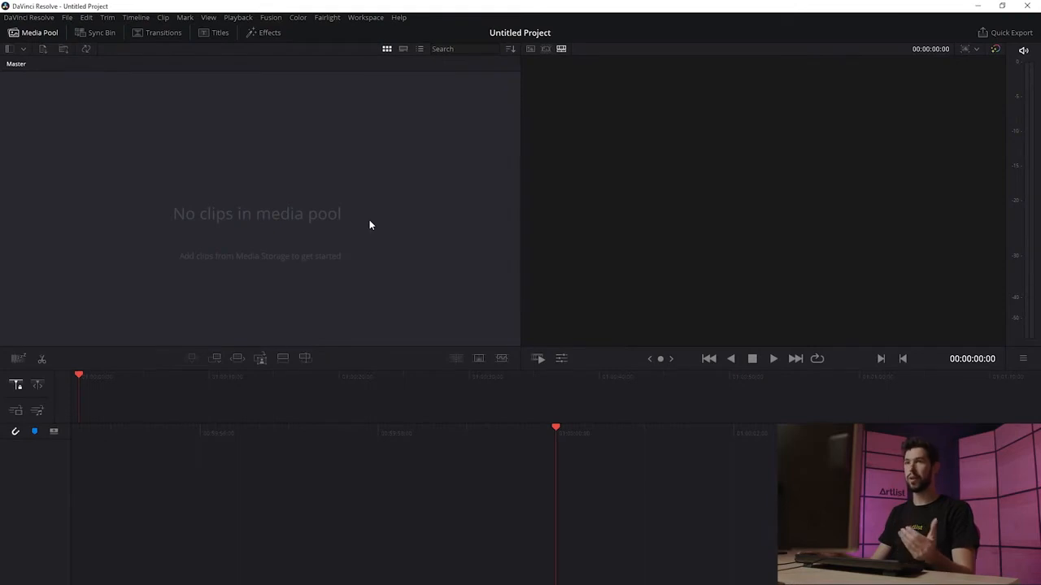
Step: Switch to DaVinci Resolve and import the exported XML as a timeline with the default Load XML settings
left_click(66, 17)
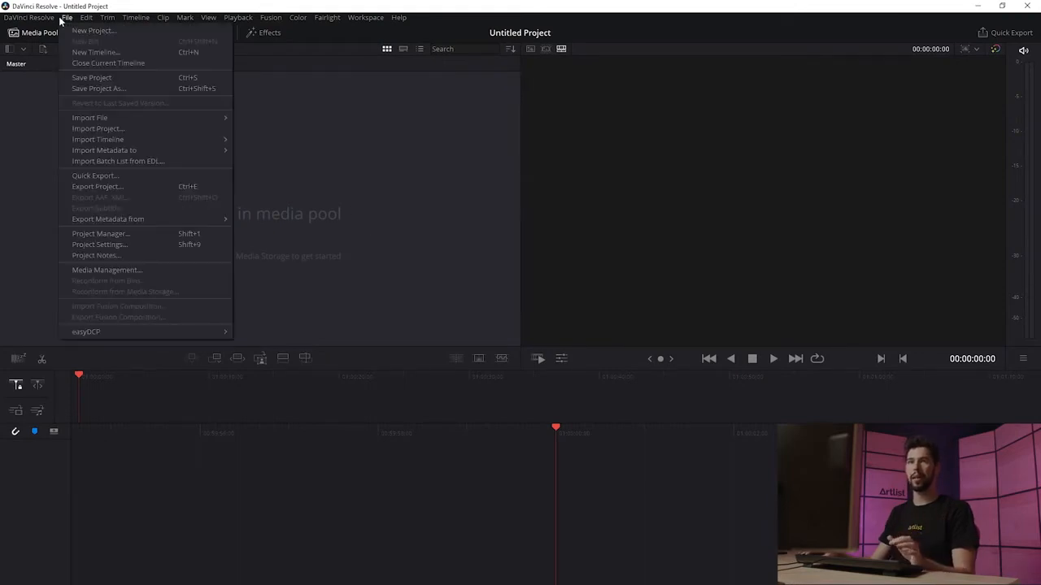
mouse_move(190, 143)
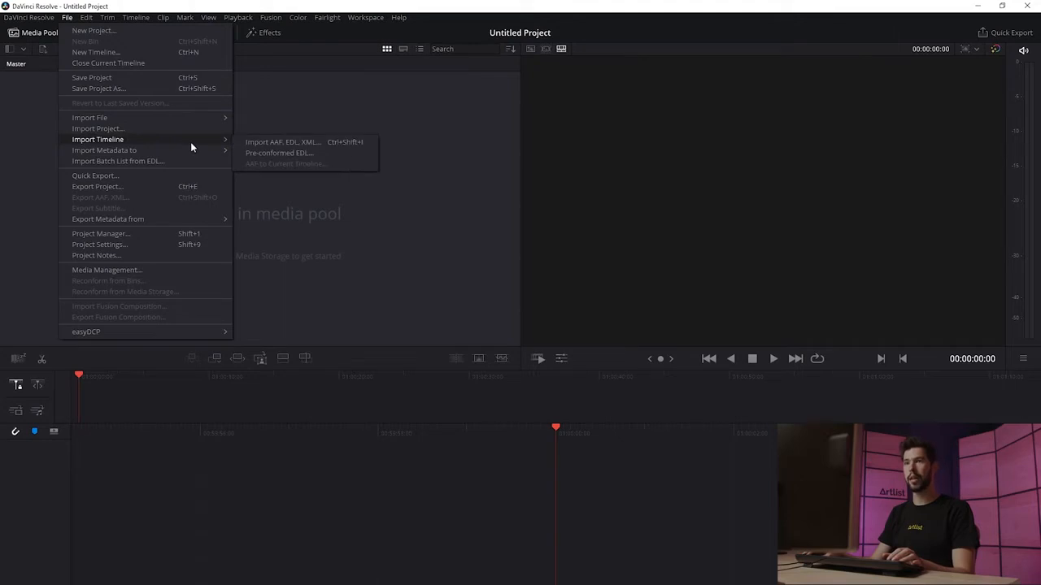
left_click(308, 143)
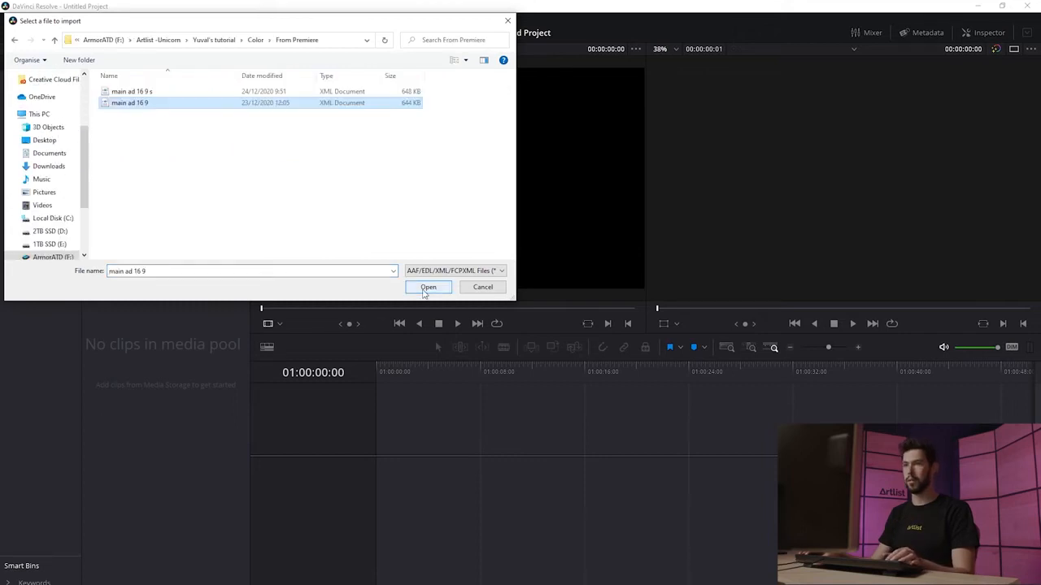
left_click(426, 288)
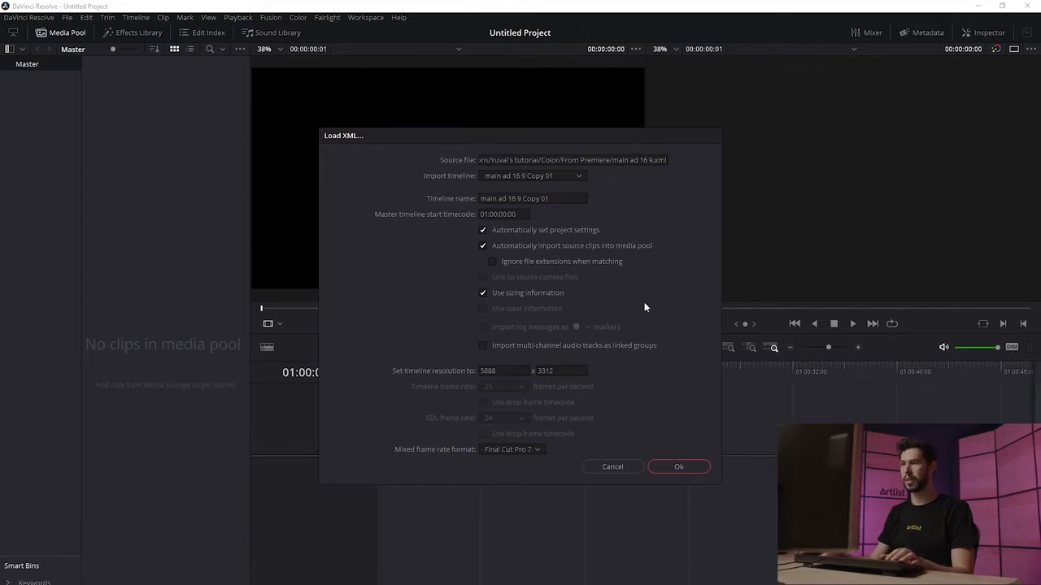
left_click(673, 468)
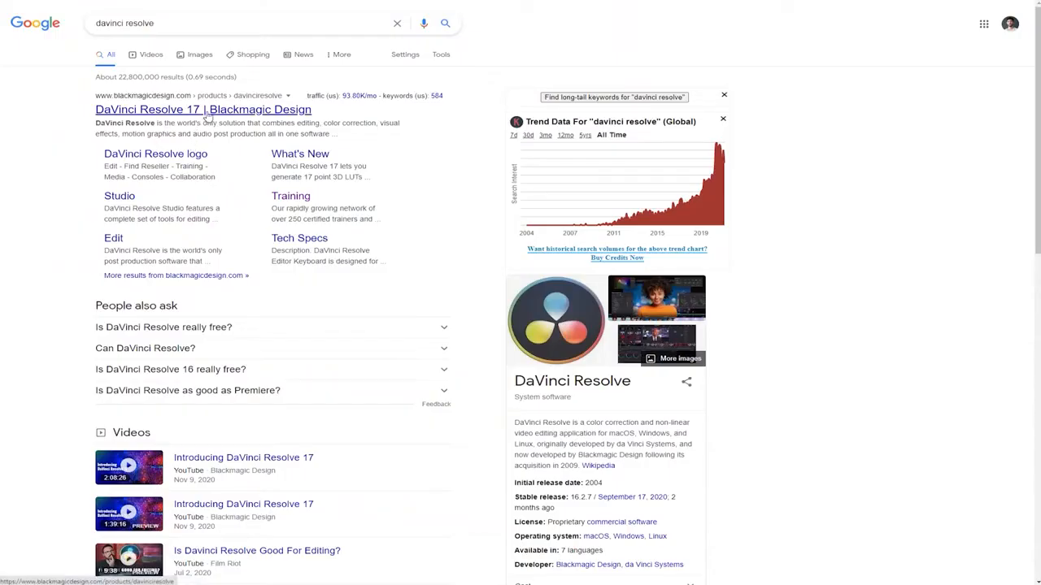
Step: Open the DaVinci Resolve 17 web page and choose Download Now
left_click(207, 115)
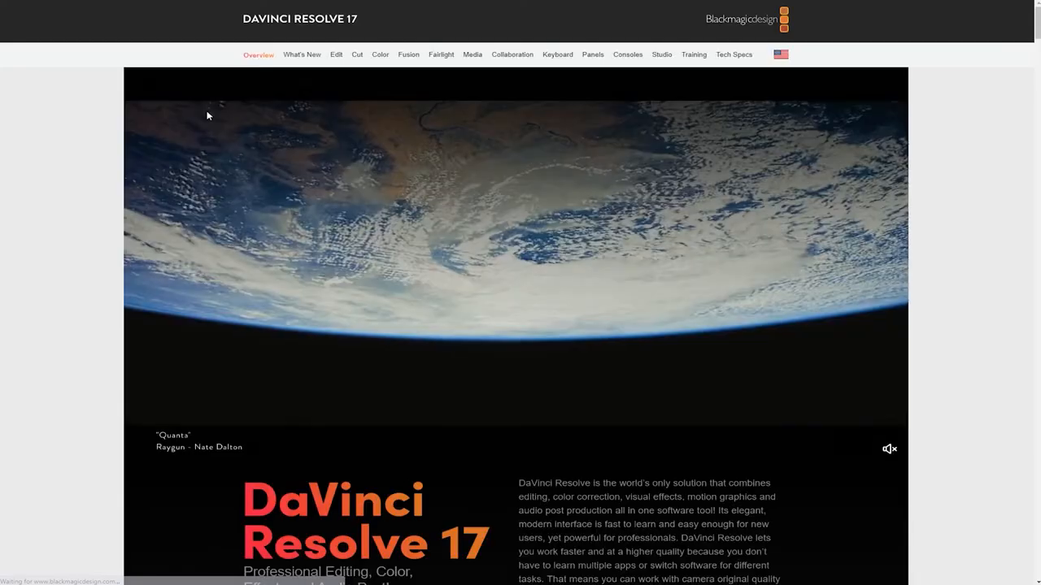
scroll(547, 401, "down", 3)
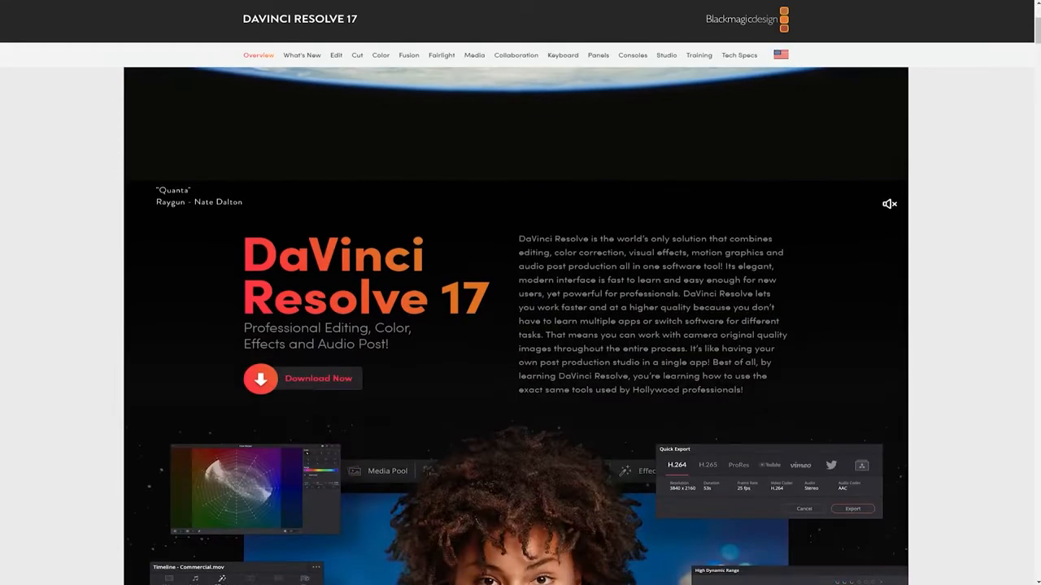
left_click(316, 382)
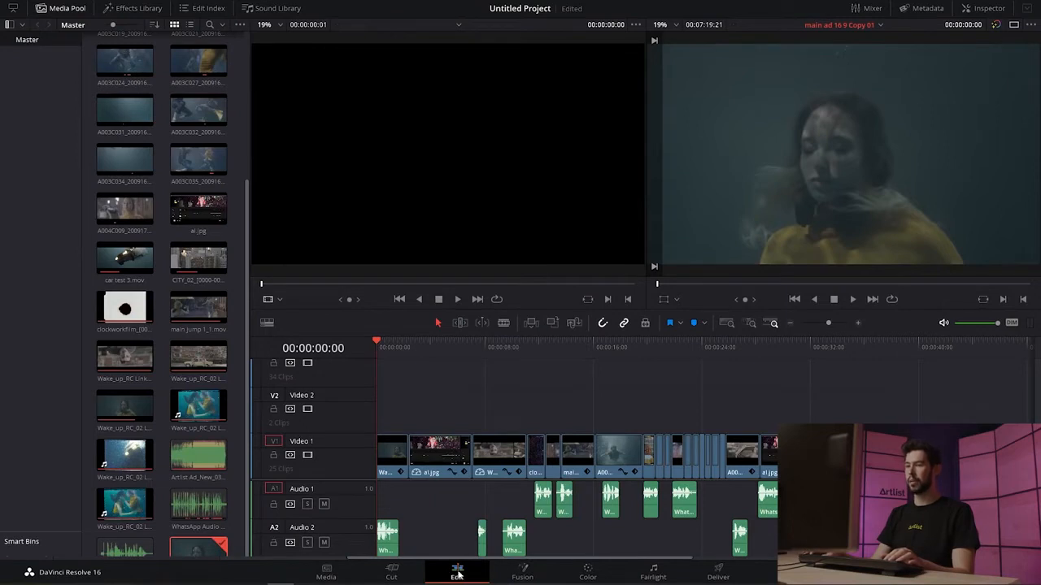
Step: Open the Color page and select clip 03 in the clip strip
left_click(588, 574)
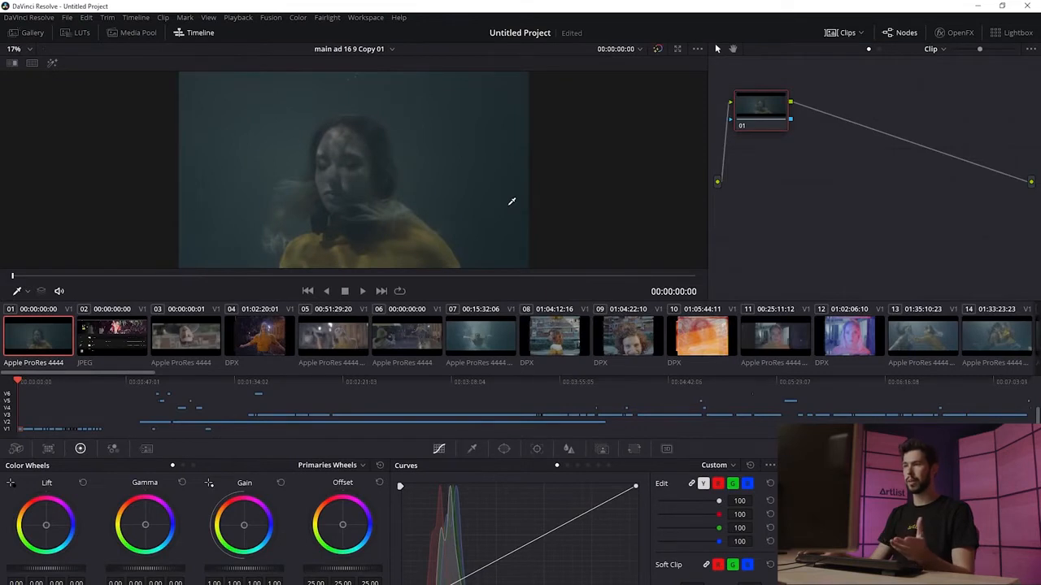
left_click(194, 345)
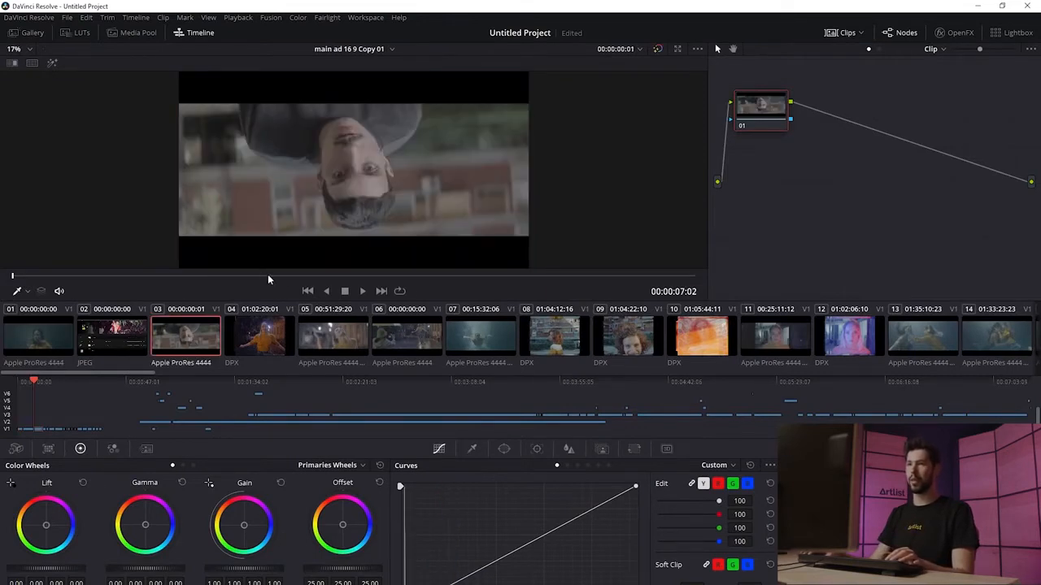
left_click_drag(304, 277, 359, 277)
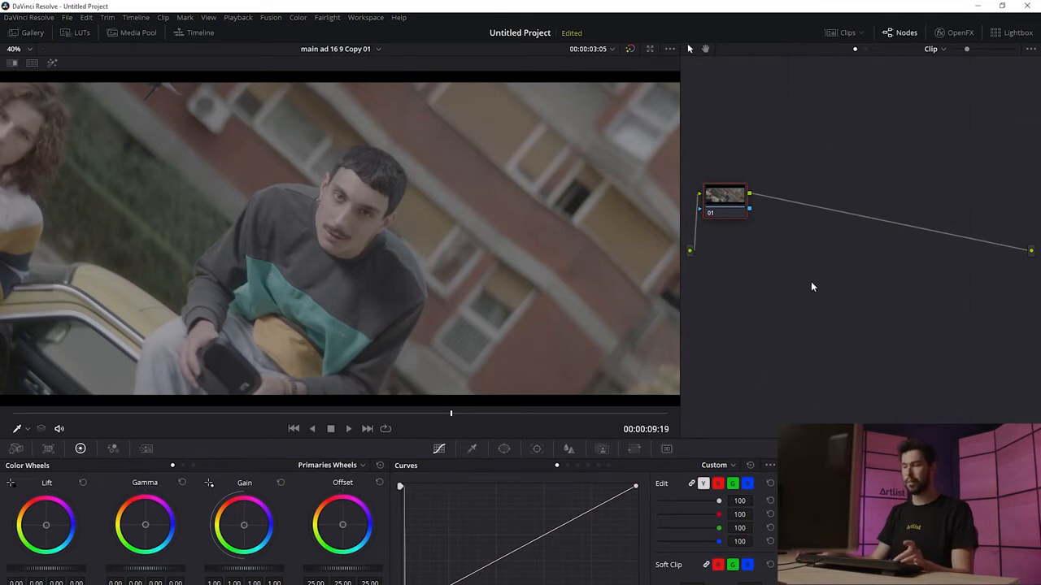
key("alt+s")
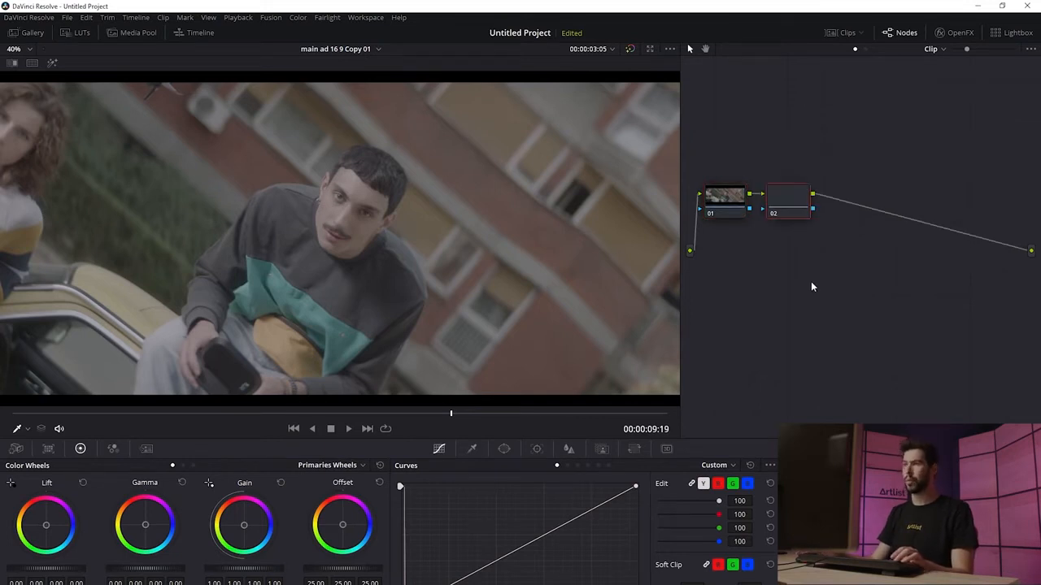
left_click_drag(779, 203, 806, 186)
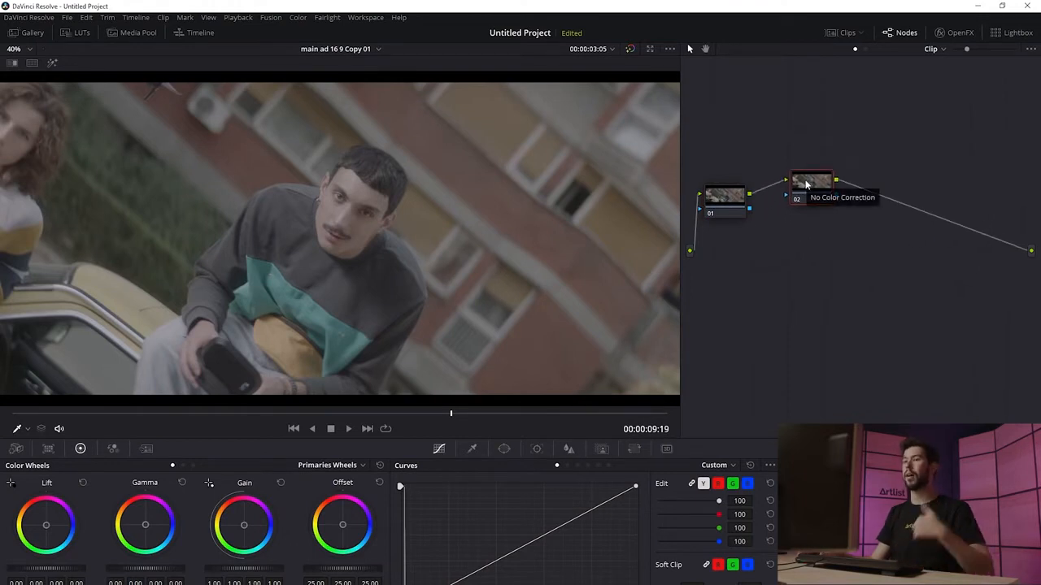
key("Delete")
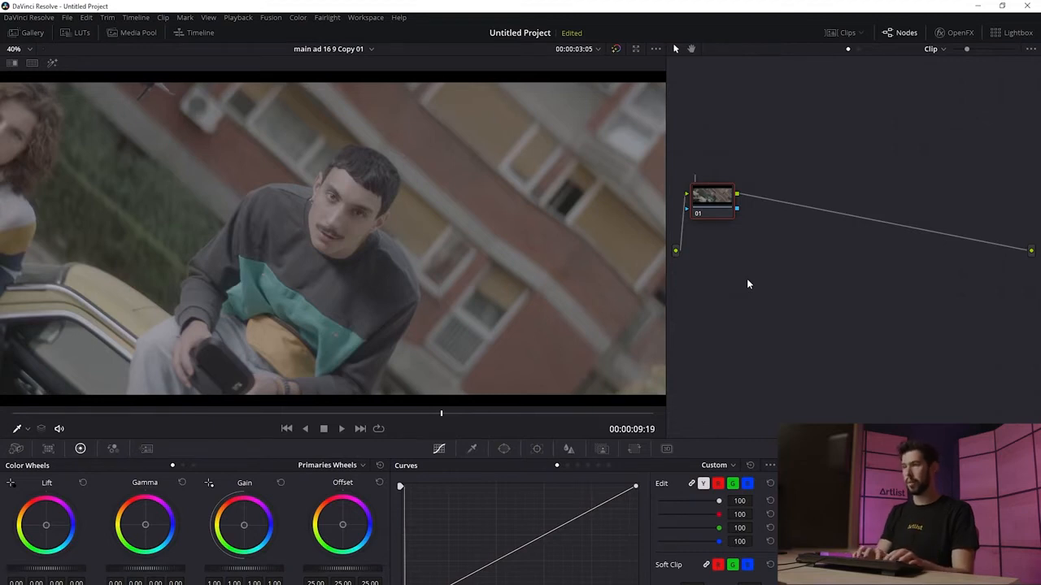
Step: Label the first node NR and reposition it
type("NR")
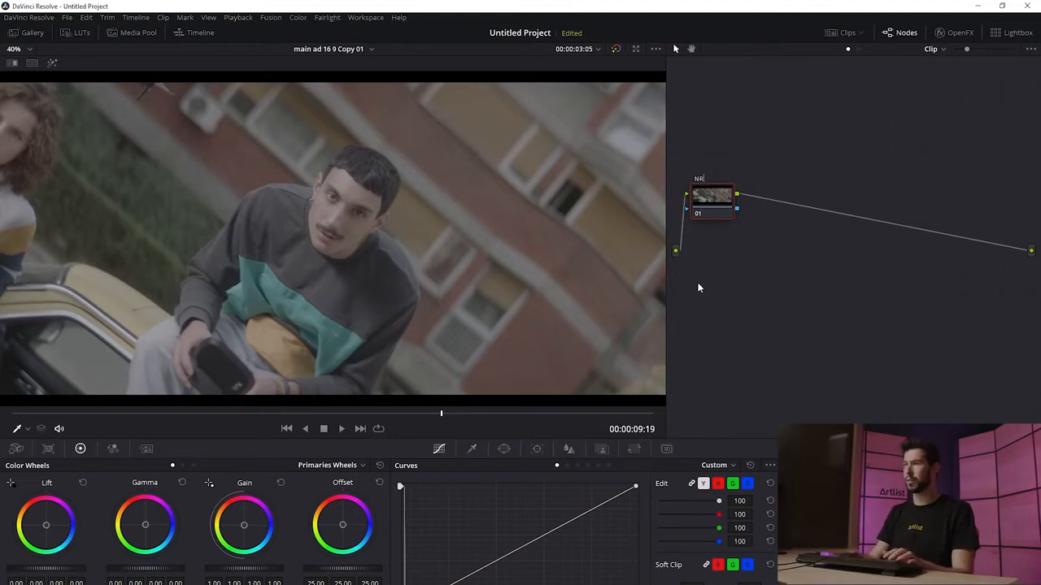
left_click_drag(707, 184, 698, 199)
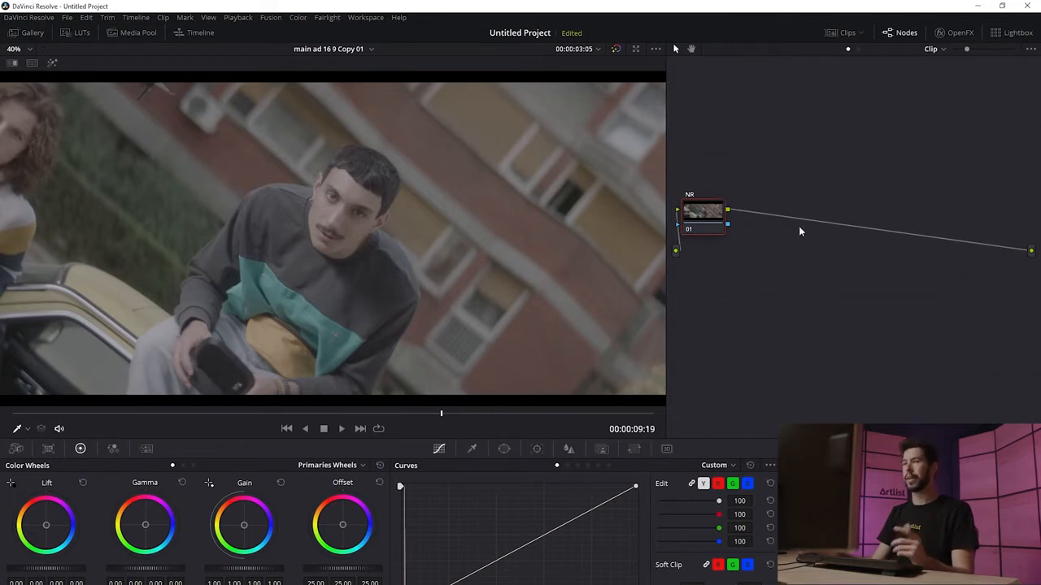
Step: Add a serial node after NR labelled wb exp and place it above
key("alt+s")
left_click_drag(777, 217, 754, 174)
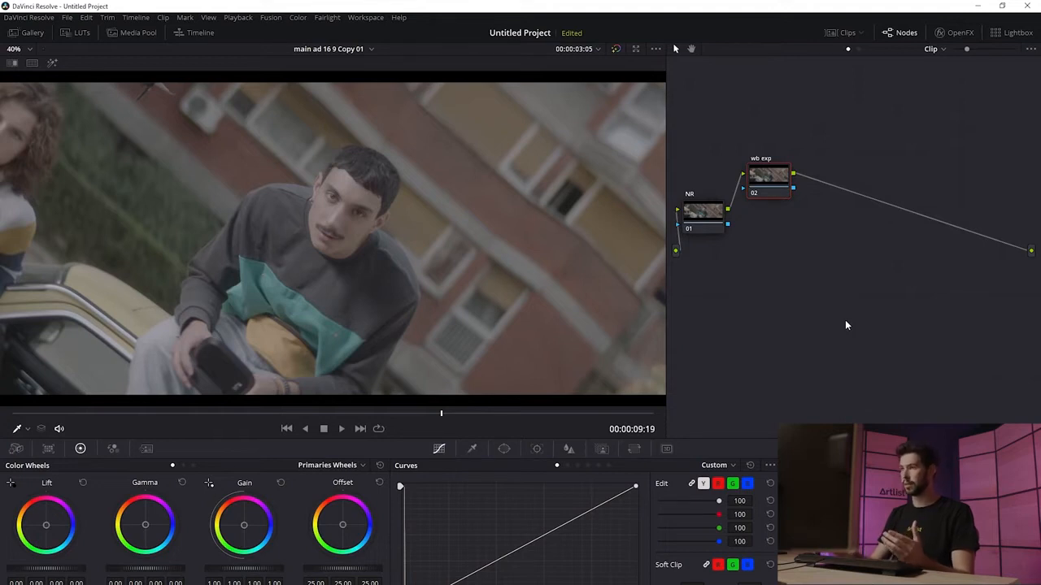
Step: Add a third serial node labelled REC.709 after the wb exp node
scroll(499, 195, "down", 2)
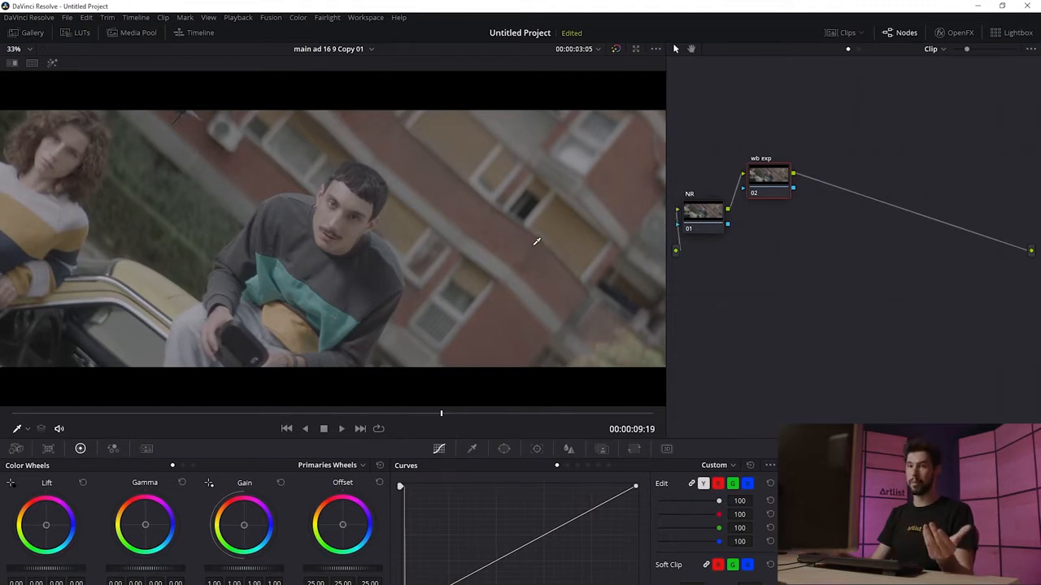
scroll(537, 240, "up", 2)
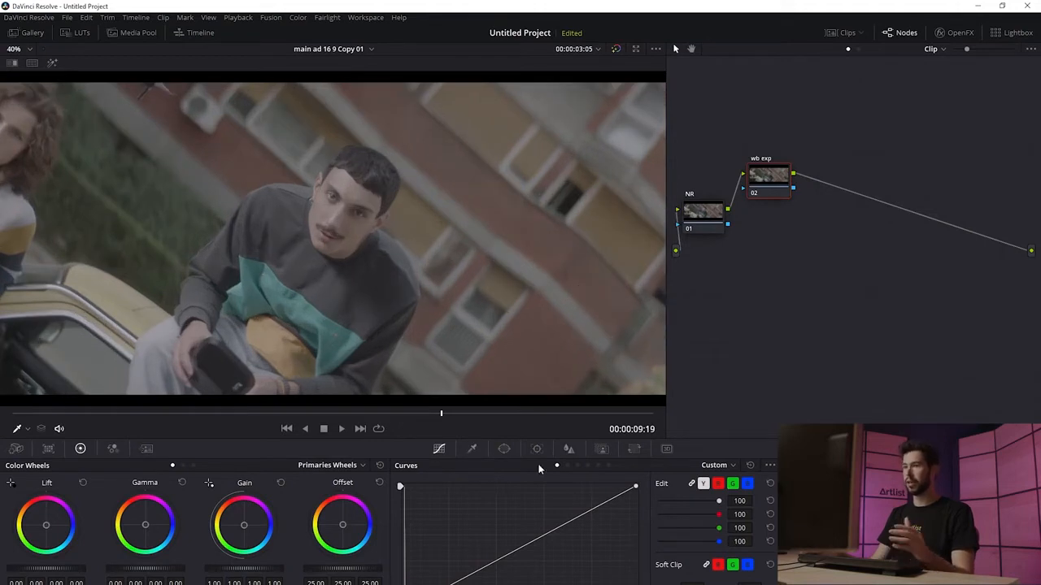
mouse_move(583, 516)
left_mouse_down()
mouse_move(582, 527)
mouse_move(579, 493)
mouse_move(569, 499)
left_mouse_up()
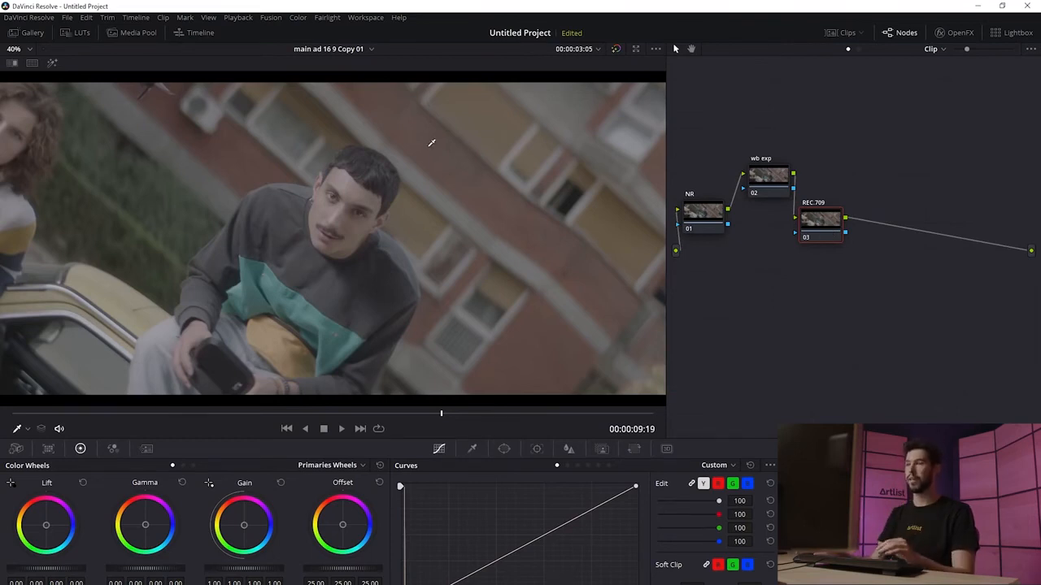
Step: Apply the Arri Alexa LogC to Rec709 LUT from the Arri LUT folder to the REC.709 node
left_click(79, 33)
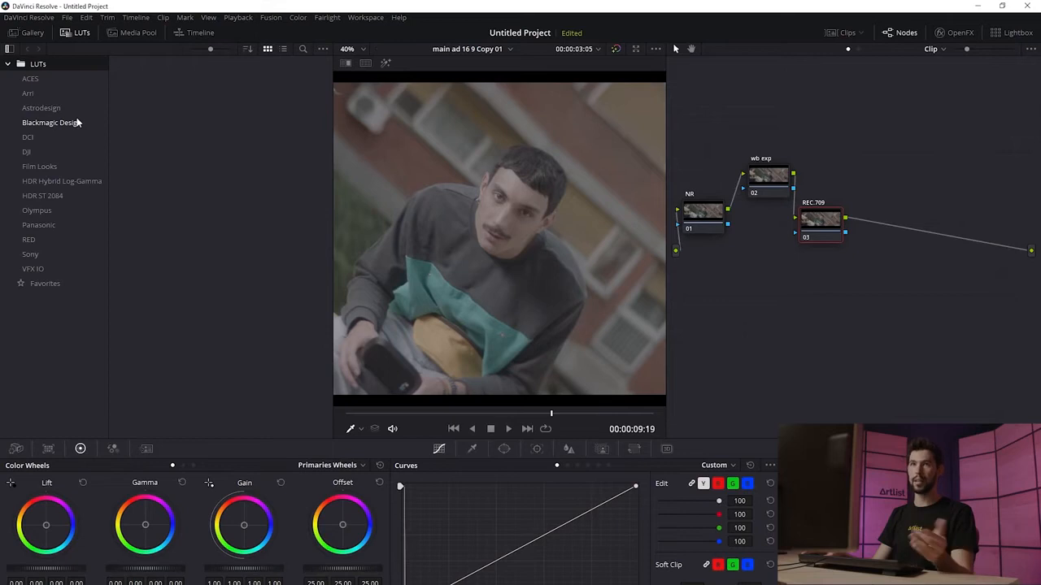
left_click(47, 96)
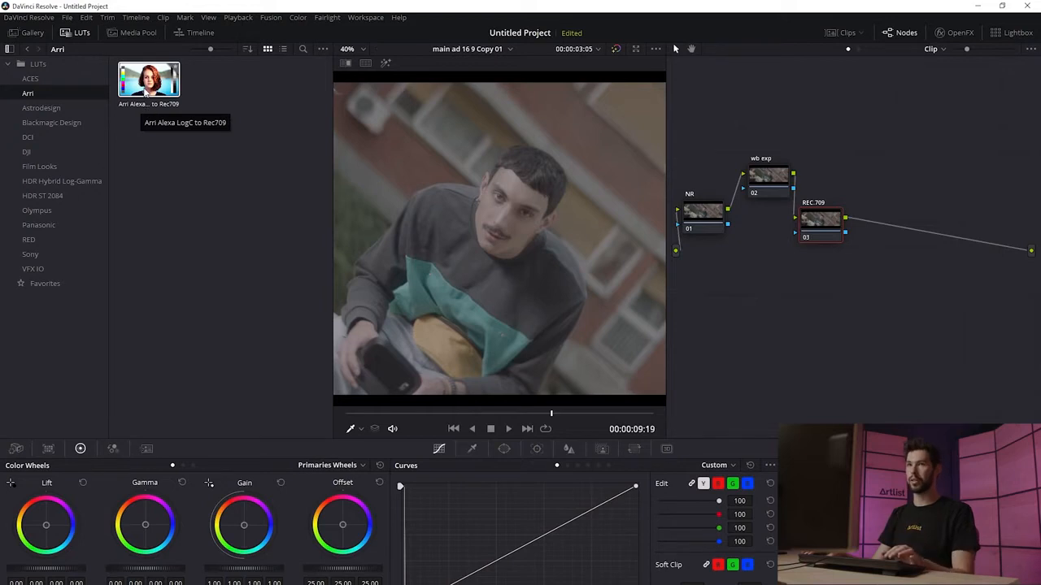
left_click_drag(145, 92, 831, 231)
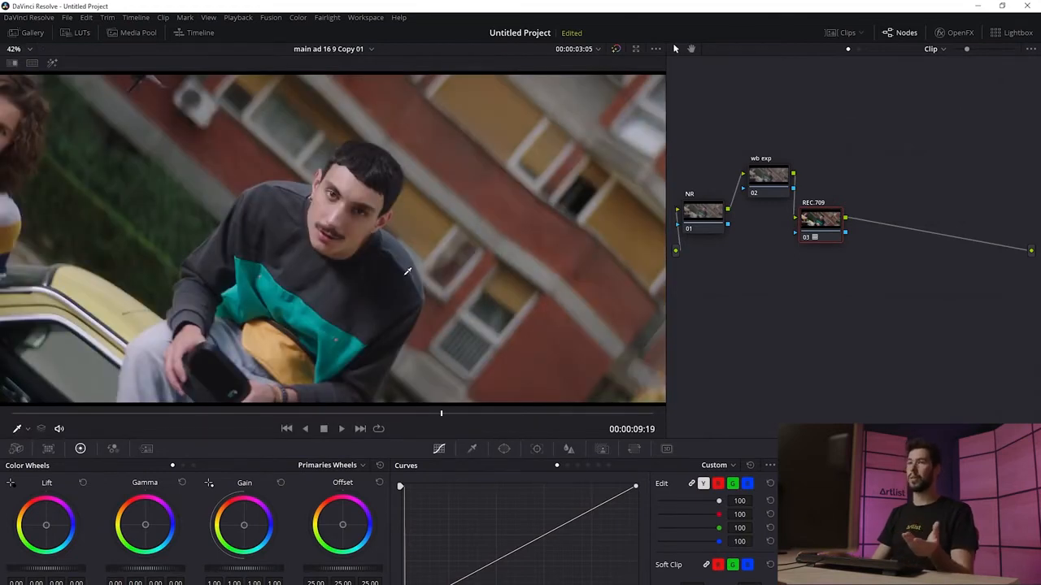
scroll(449, 220, "down", 2)
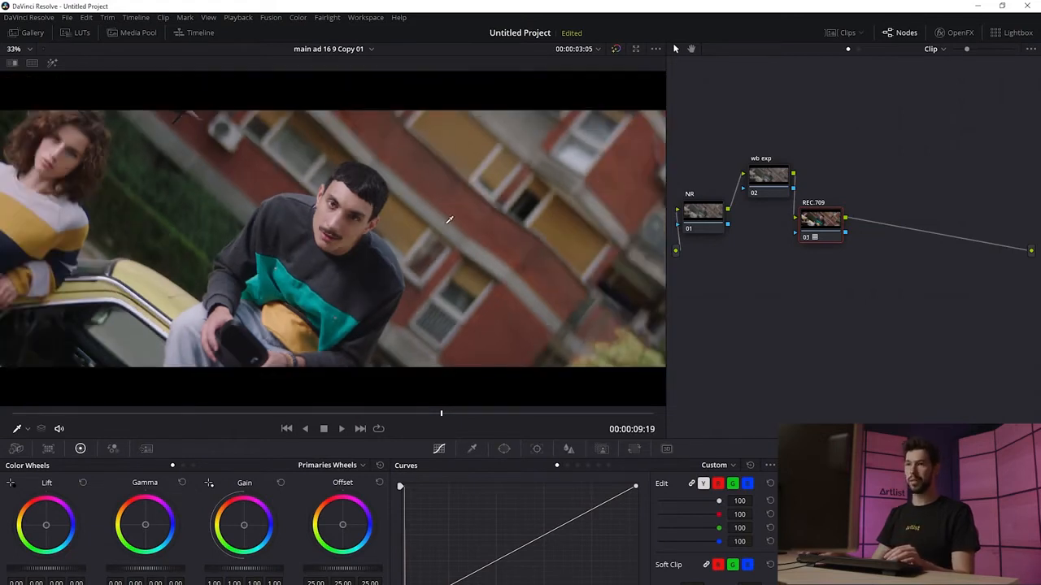
Step: Replace the REC.709 node with a new serial node labelled CST
key("Delete")
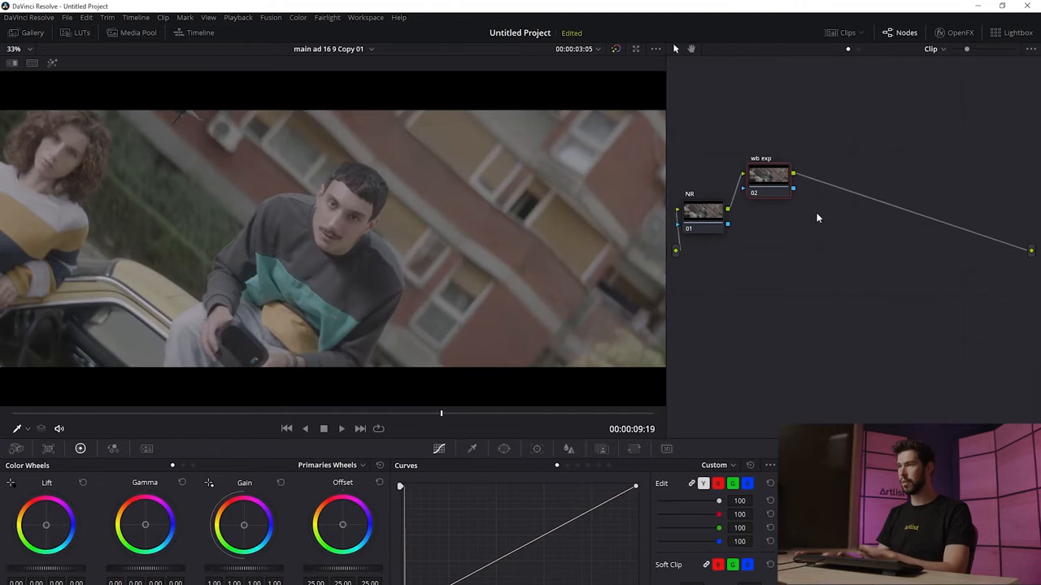
key("alt+s")
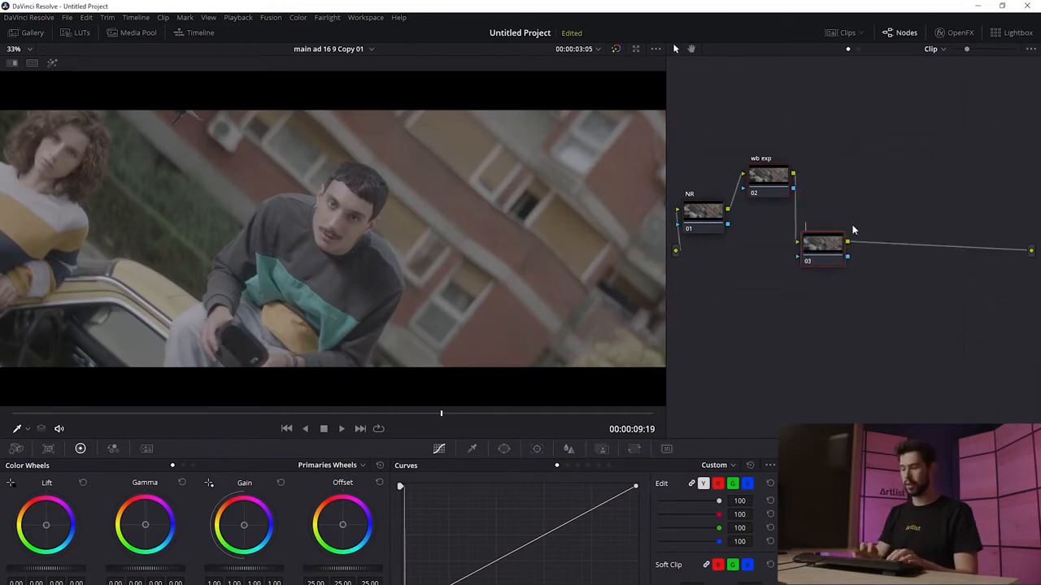
type("CST")
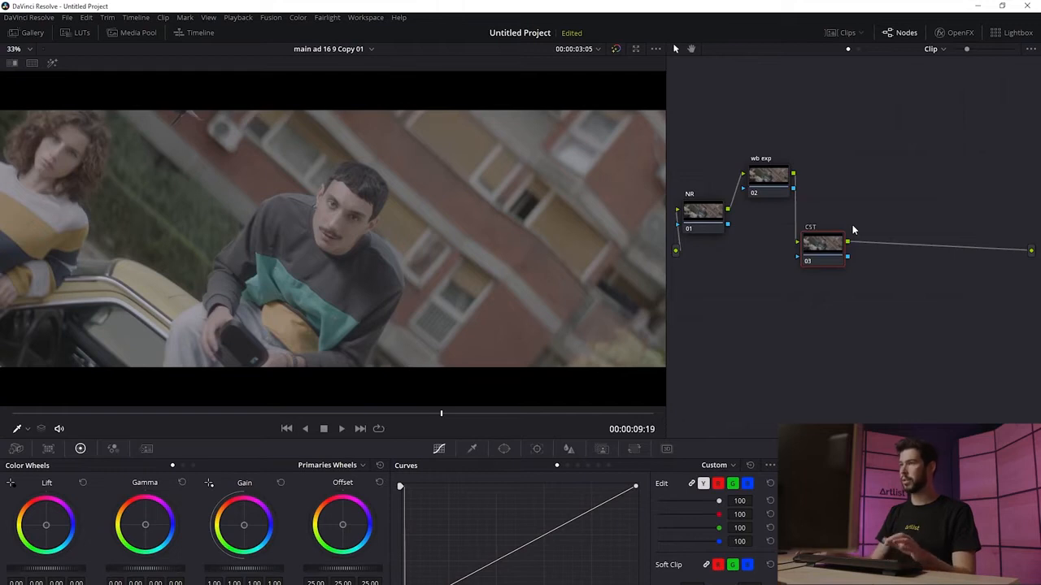
key("Return")
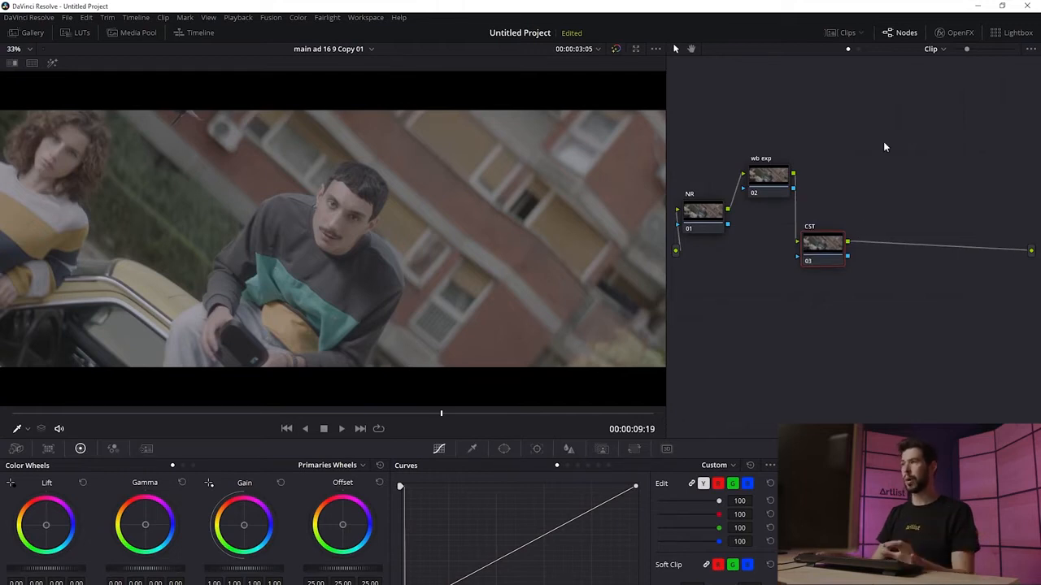
Step: Apply the Color Space Transform effect to the CST node with input color space ARRI Alexa and input gamma ARRI LogC
left_click(968, 35)
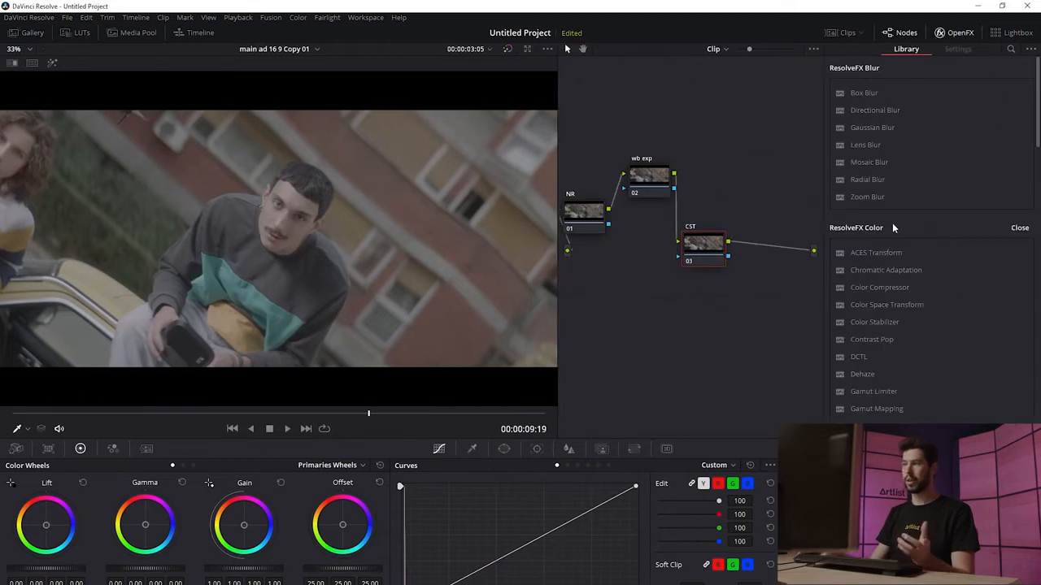
left_click_drag(901, 307, 692, 245)
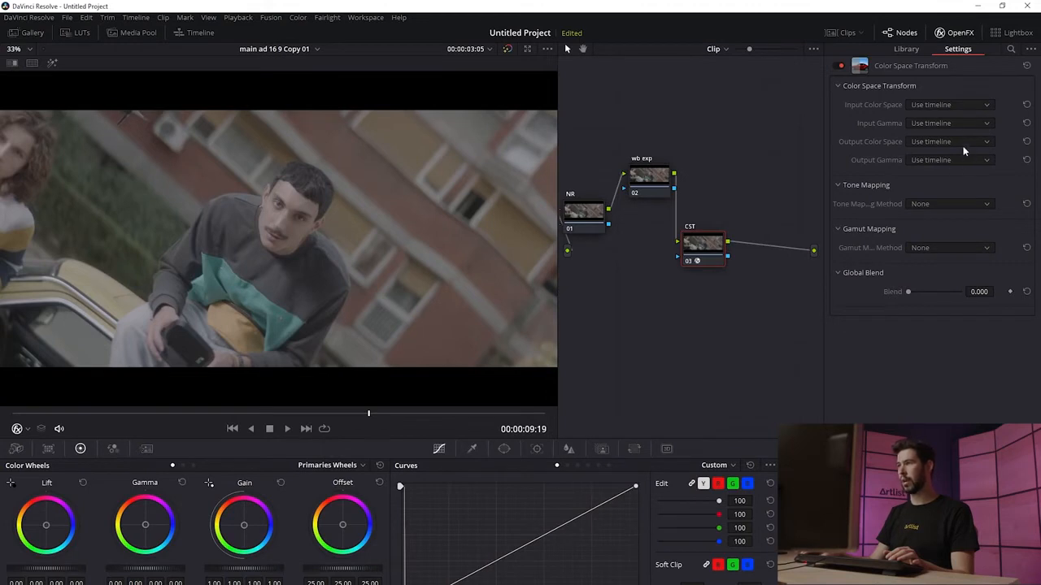
left_click(950, 106)
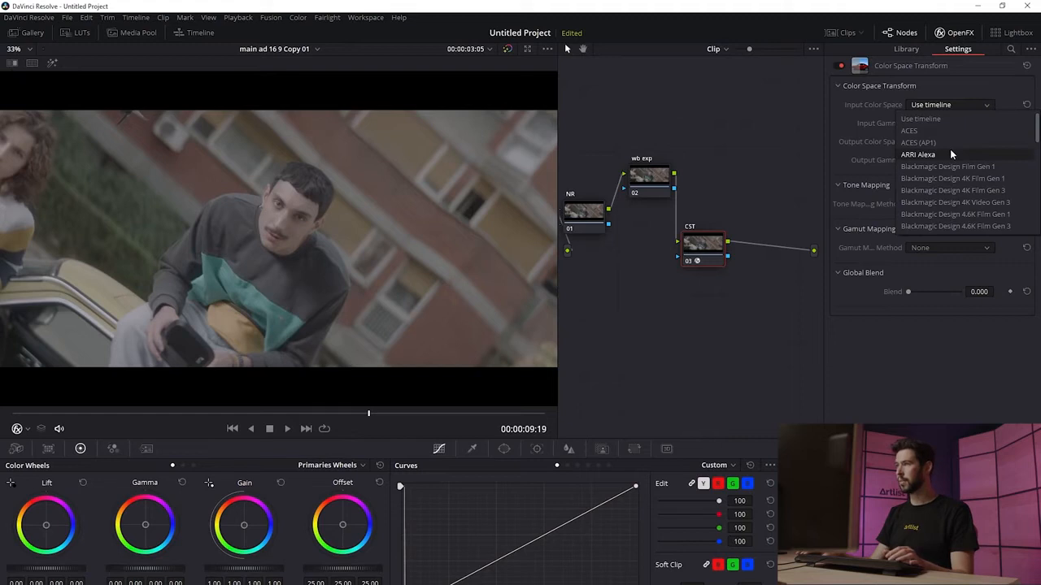
left_click(951, 155)
left_click(950, 123)
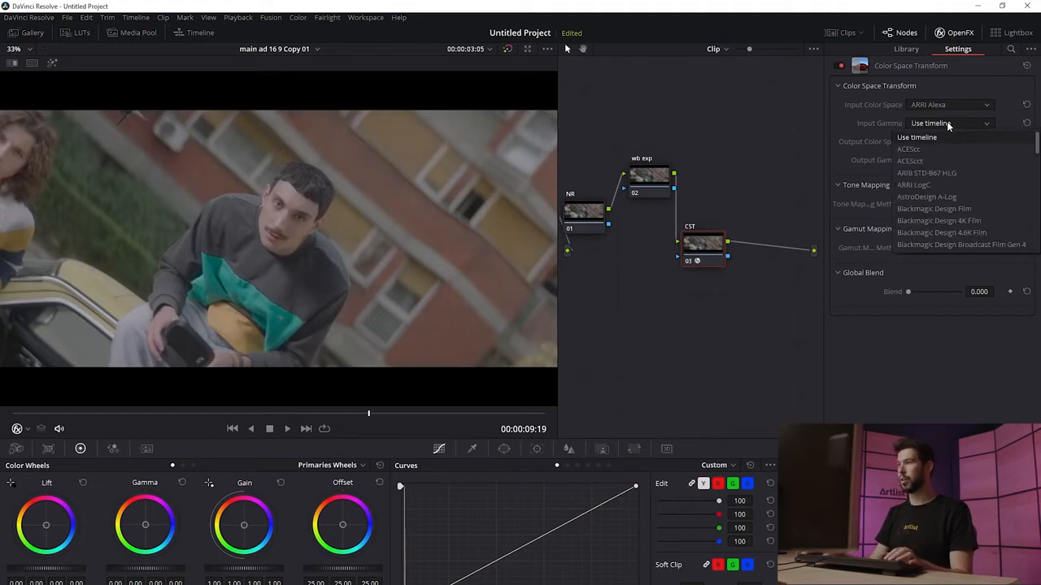
left_click(937, 186)
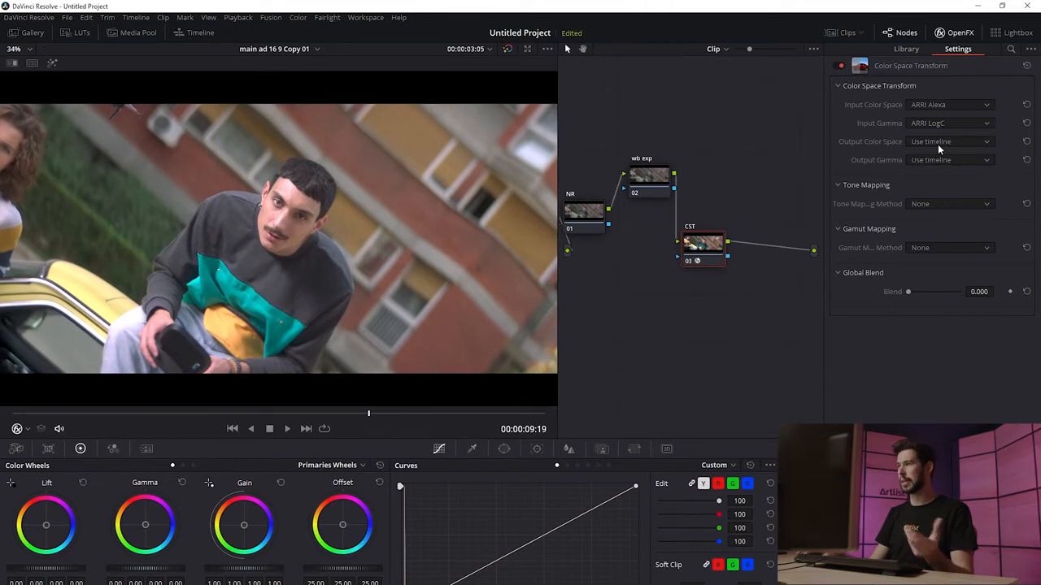
Step: Set the transform's output color space and output gamma to Rec.709 and its tone mapping method to Luminance Mapping
left_click(937, 144)
scroll(955, 215, "down", 3)
scroll(953, 216, "down", 2)
left_click(931, 164)
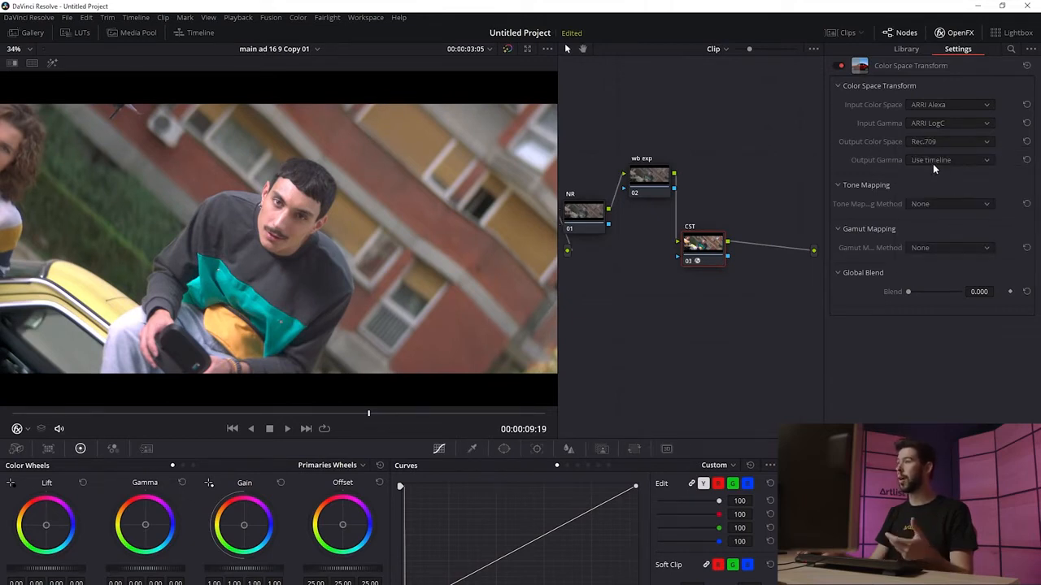
left_click(933, 164)
scroll(947, 213, "down", 3)
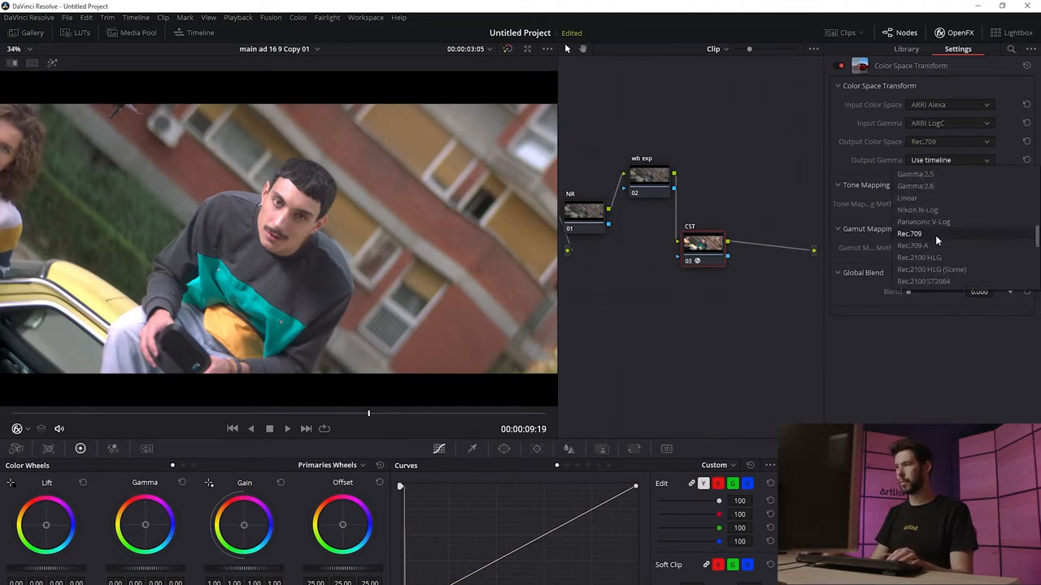
left_click(936, 233)
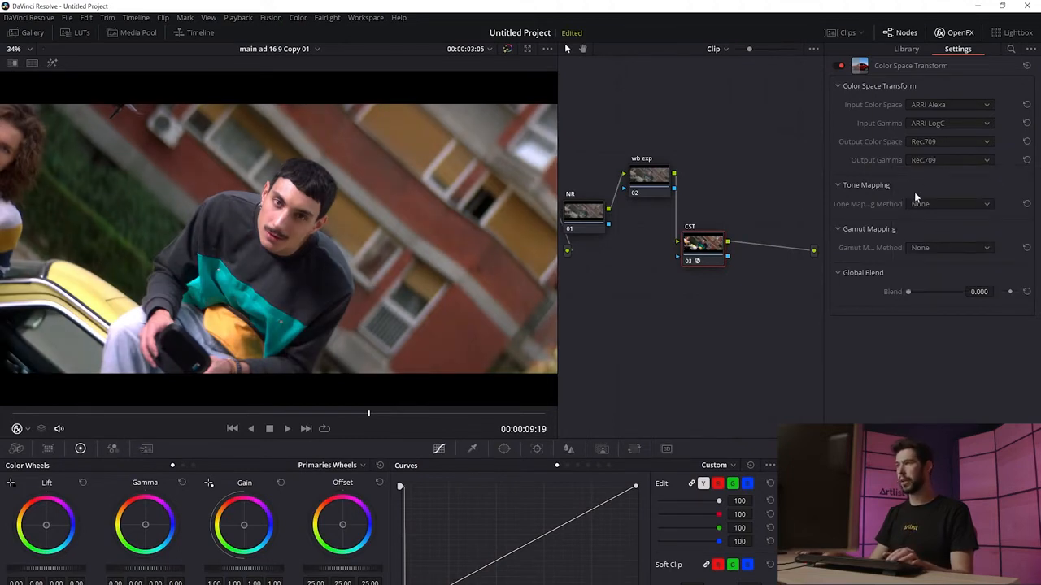
left_click(938, 204)
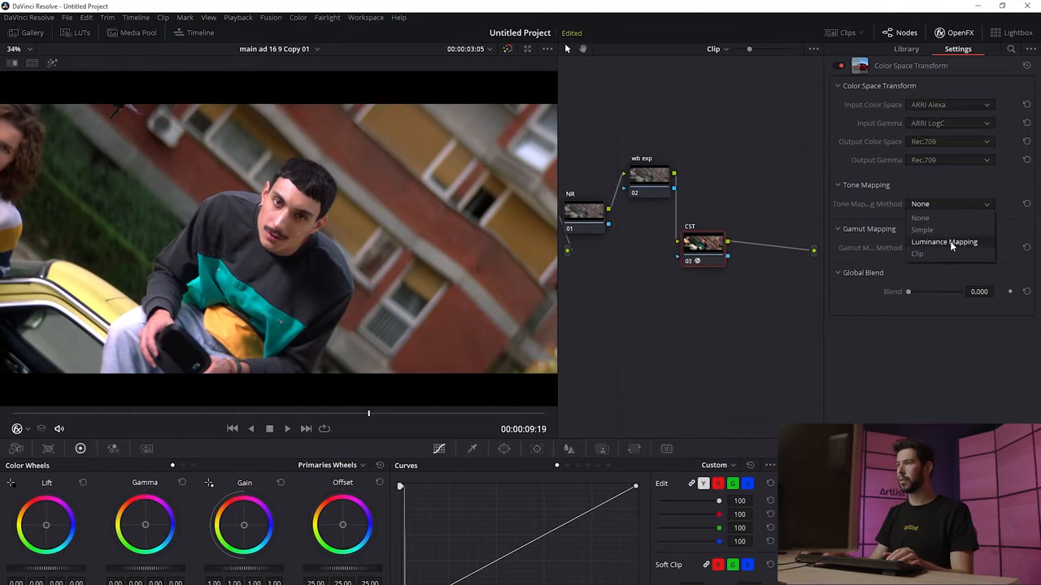
left_click(949, 242)
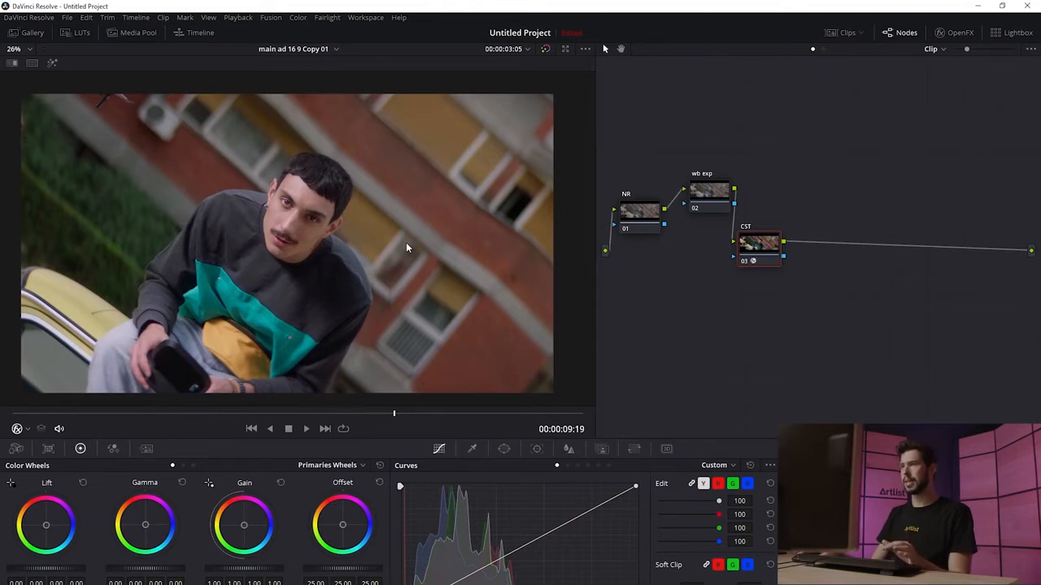
Step: Adjust the white balance temperature on the wb exp node, then toggle that node off
left_click(693, 203)
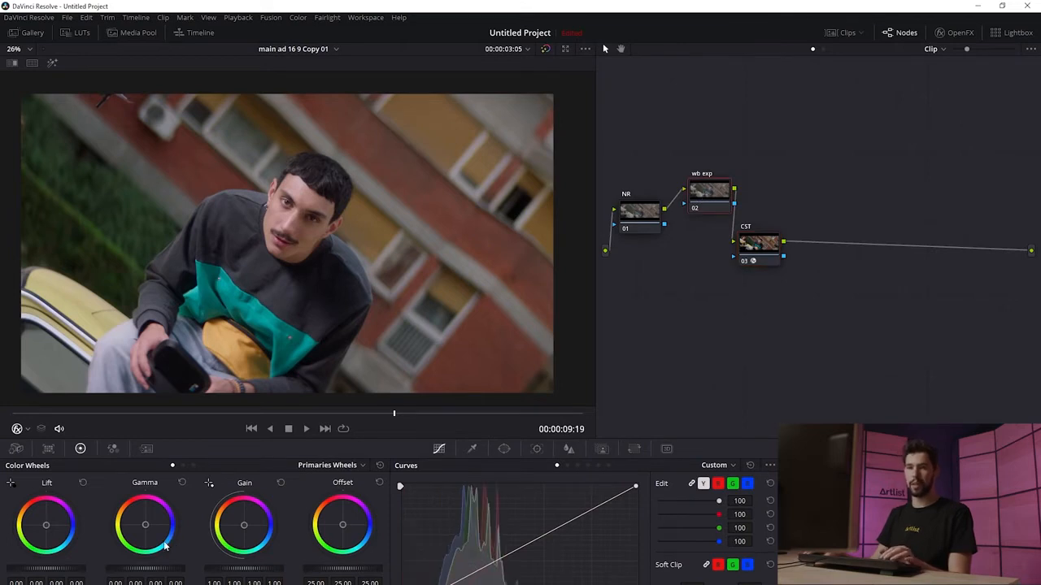
left_click(61, 579)
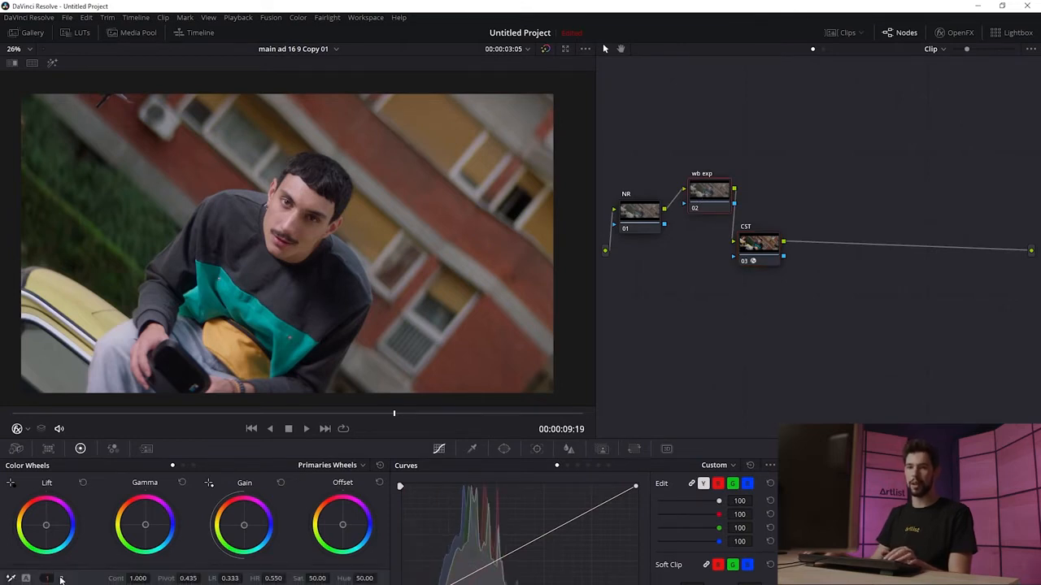
left_click(61, 579)
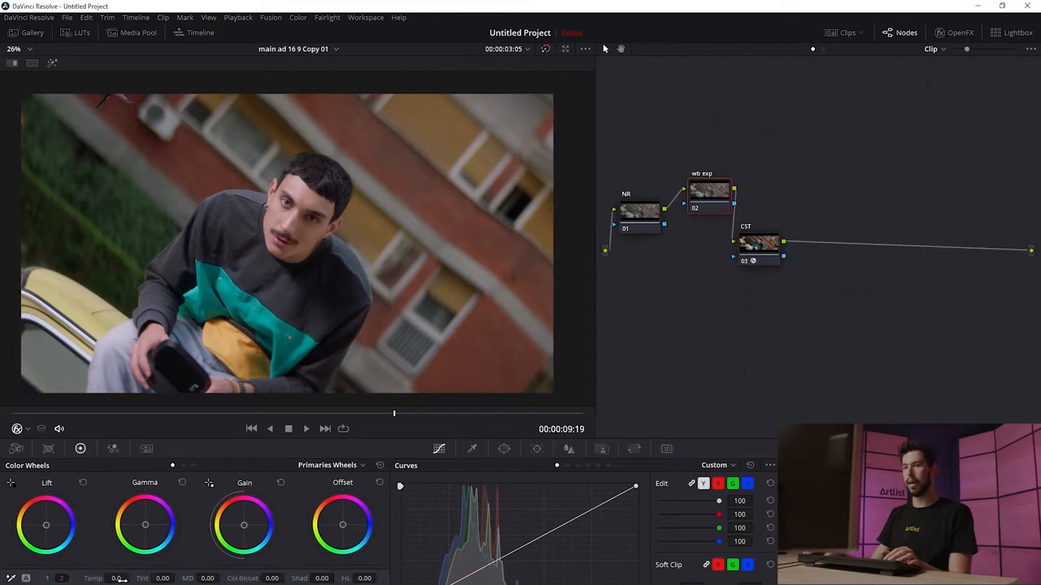
left_click_drag(122, 580, 108, 580)
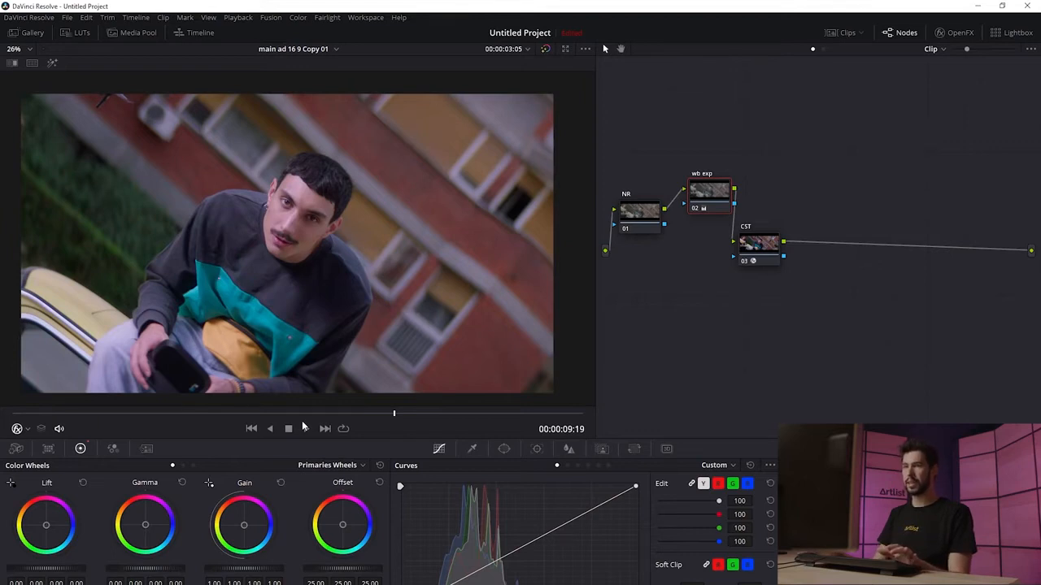
left_click(61, 578)
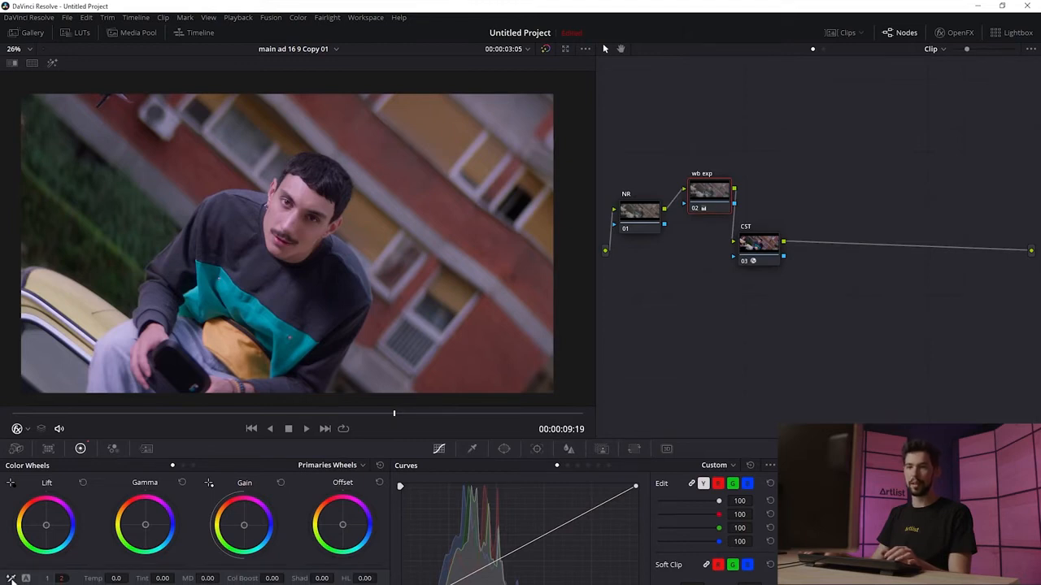
left_click(11, 578)
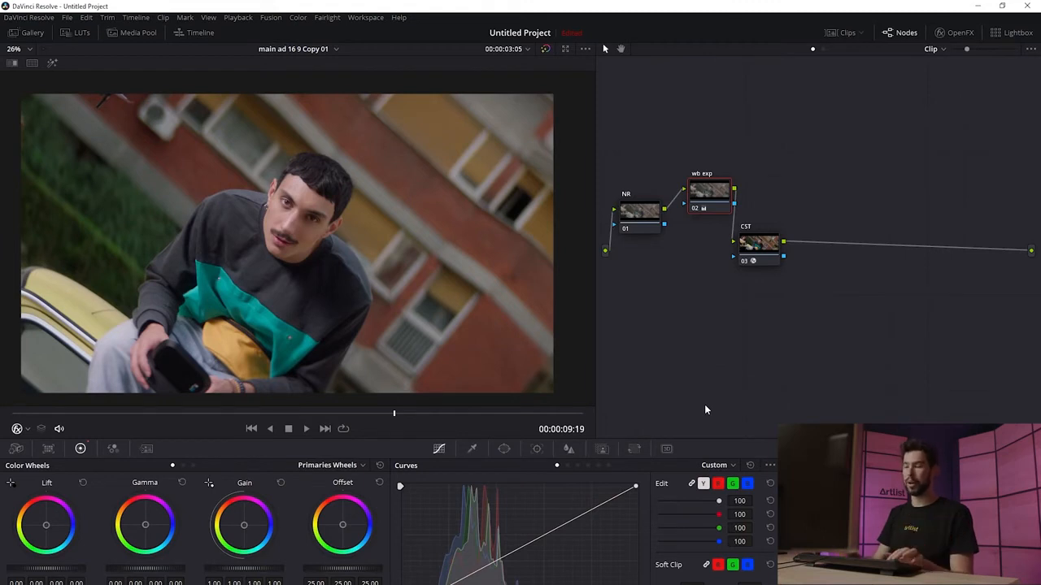
key("ctrl+d")
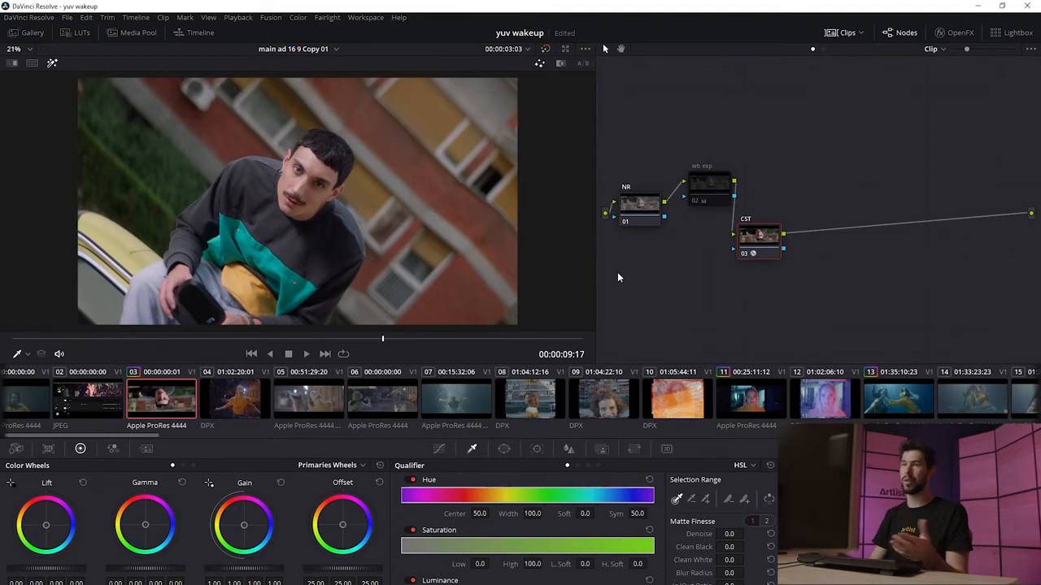
Step: Select clip 18 in the clip strip and apply the grade from clip 03 to it
scroll(461, 407, "right", 5)
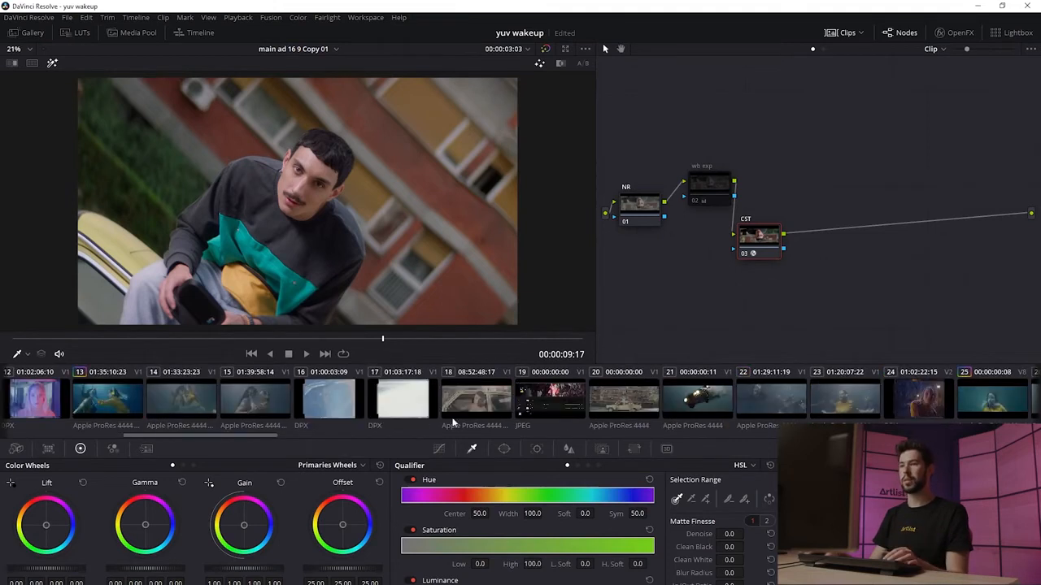
left_click(461, 408)
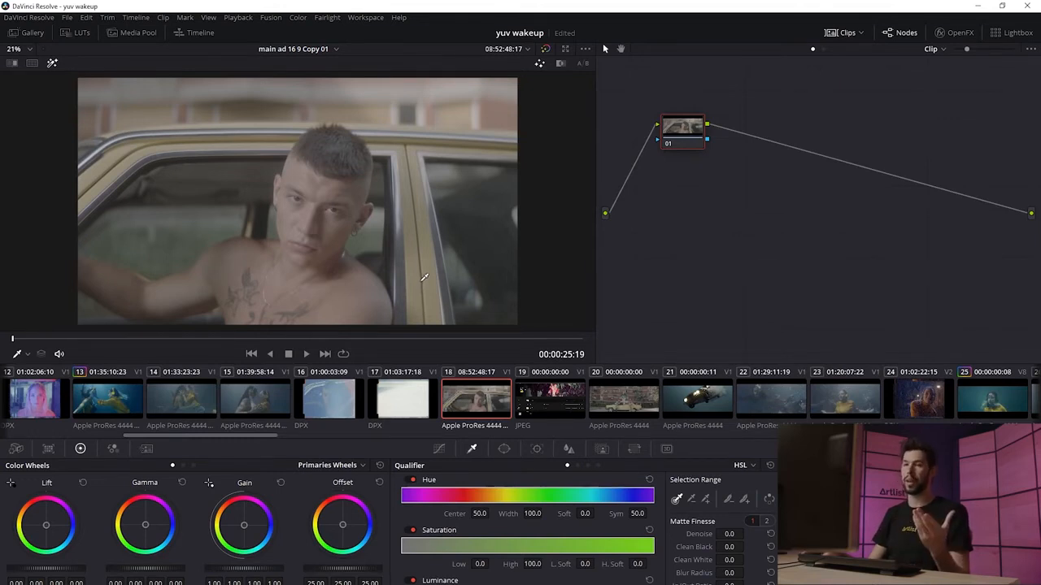
left_click_drag(267, 435, 137, 452)
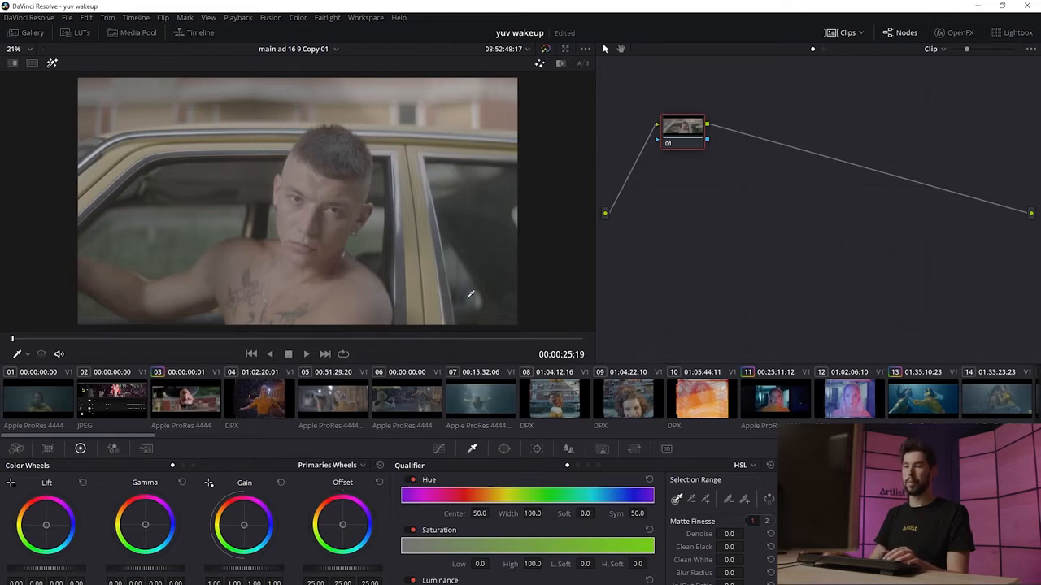
middle_click(183, 404)
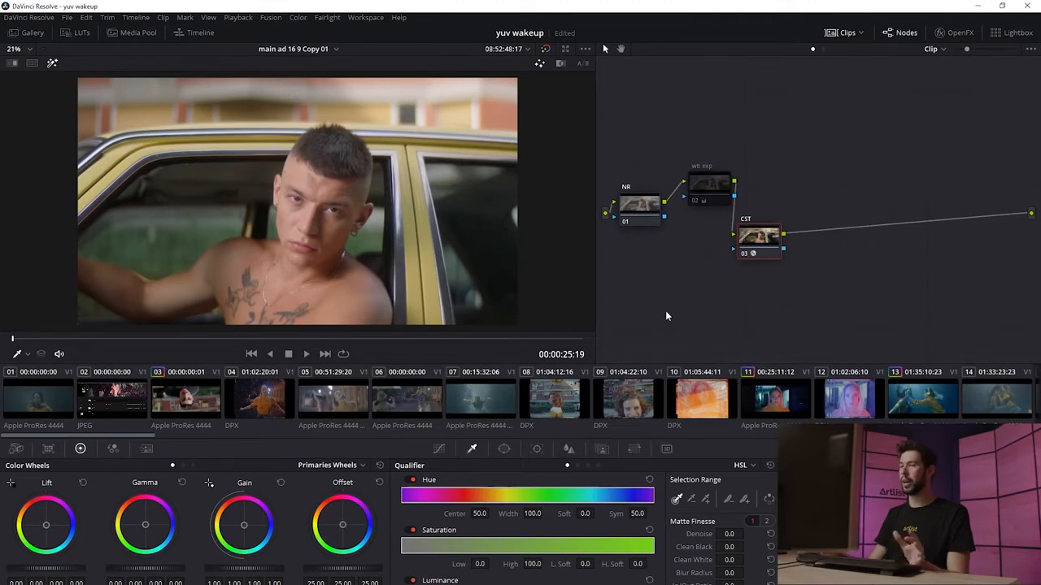
left_click_drag(148, 435, 284, 435)
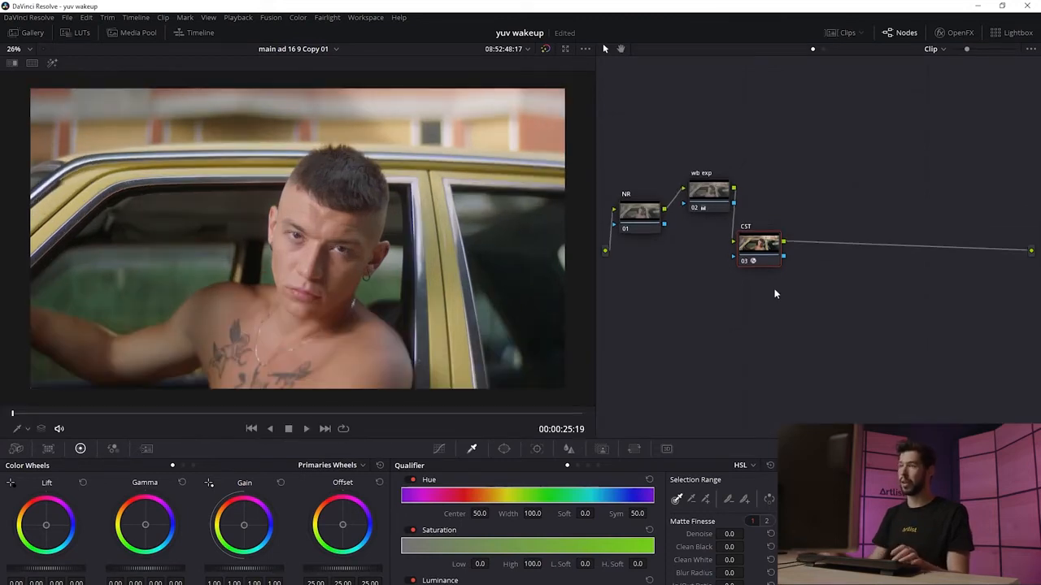
Step: Add a serial node after CST labelled Primaries and place it above
key("alt+s")
left_click_drag(829, 248, 831, 209)
type("Primaries")
key("Return")
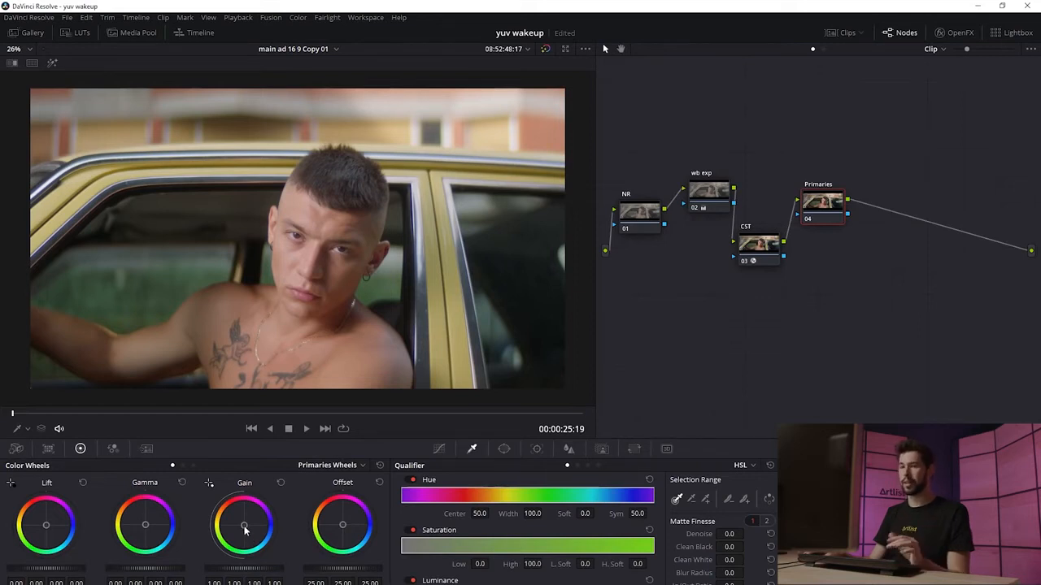
Step: Warm the Primaries node's gain wheel, nudge its lift and gamma, and toggle the node to compare
left_click_drag(244, 527, 243, 525)
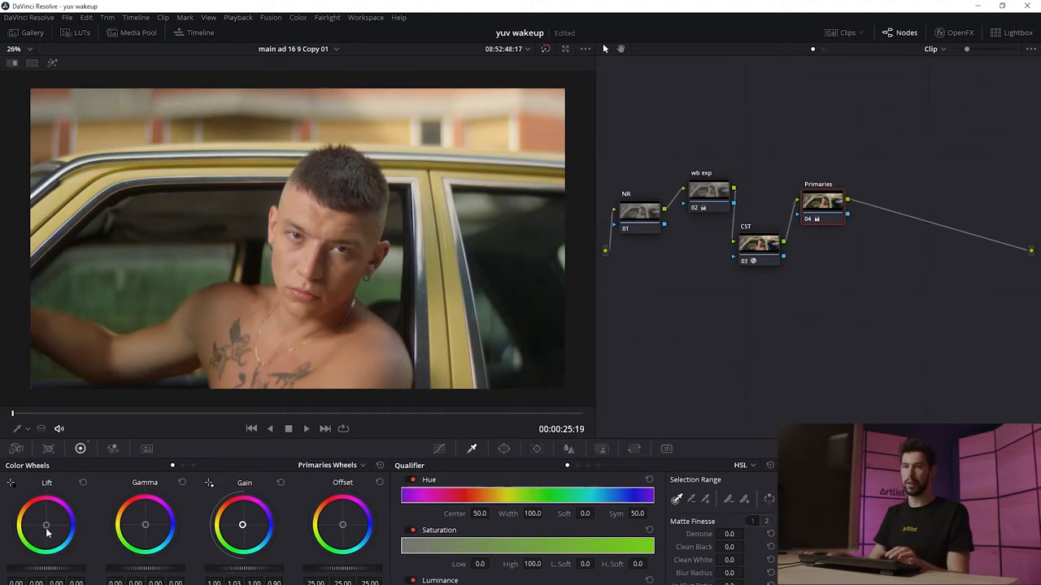
left_click_drag(47, 529, 47, 525)
key("ctrl+d")
key("ctrl+d")
key("ctrl+d")
key("ctrl+d")
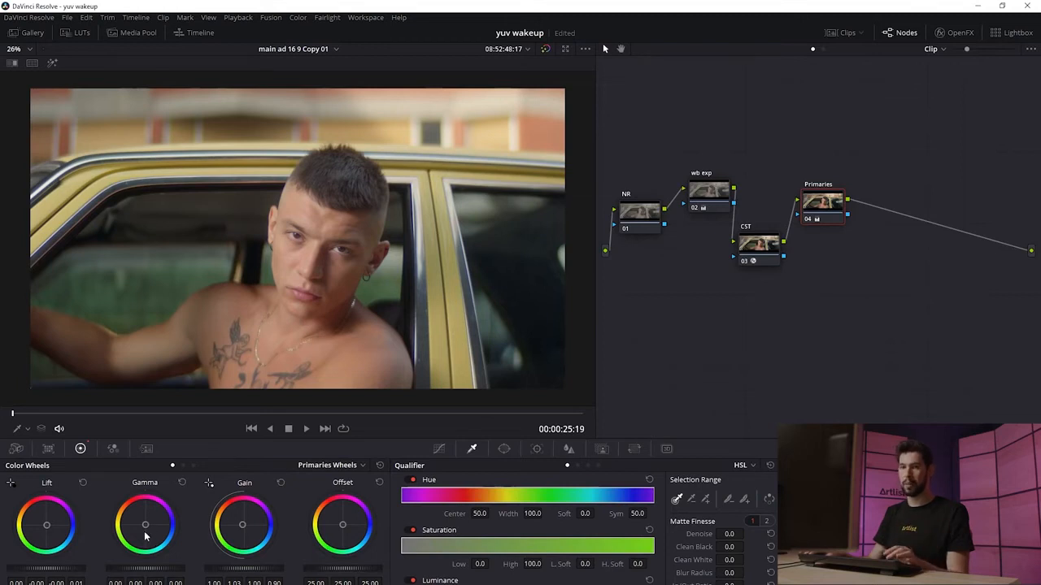
left_click_drag(145, 525, 145, 526)
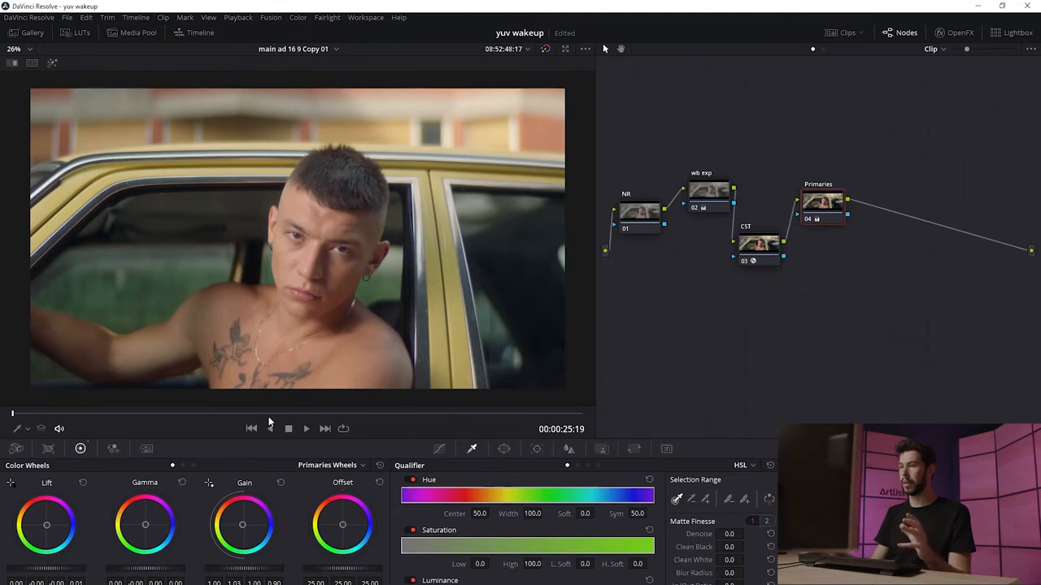
Step: Add a serial node after Primaries and adjust a point on its Hue Vs Hue curve
key("alt+s")
left_click_drag(879, 203, 882, 244)
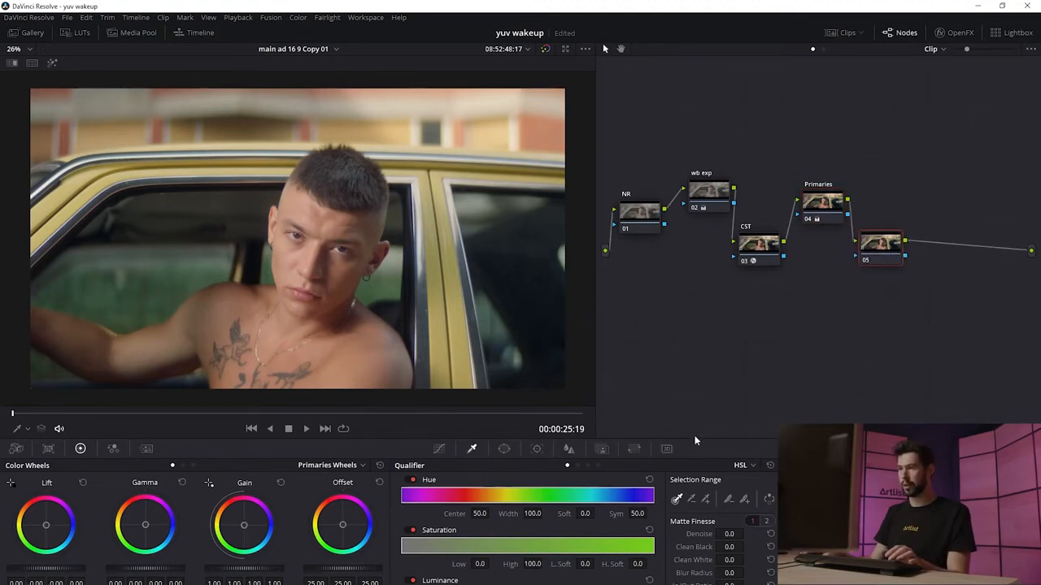
left_click(439, 452)
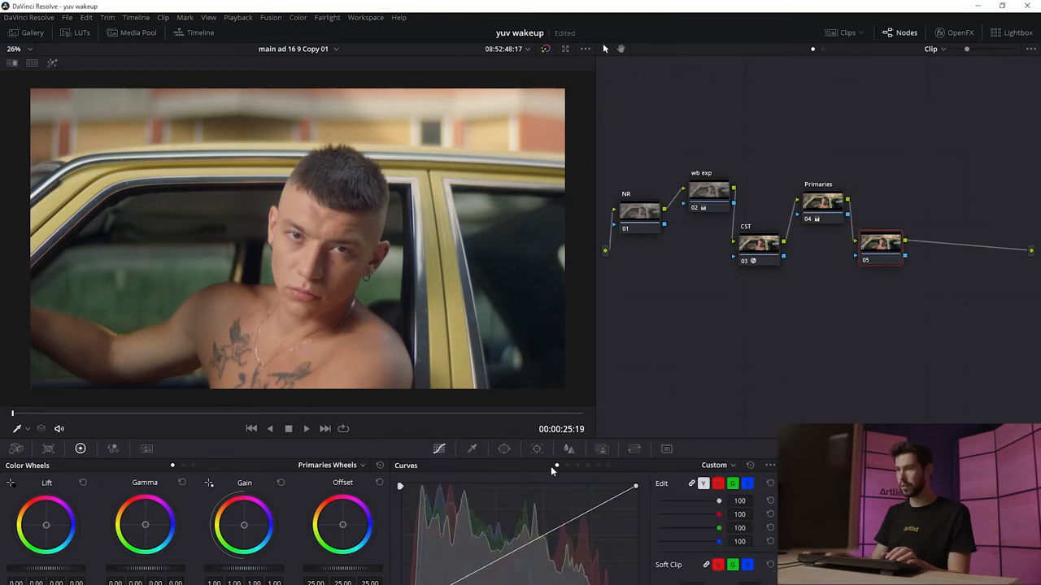
left_click(730, 466)
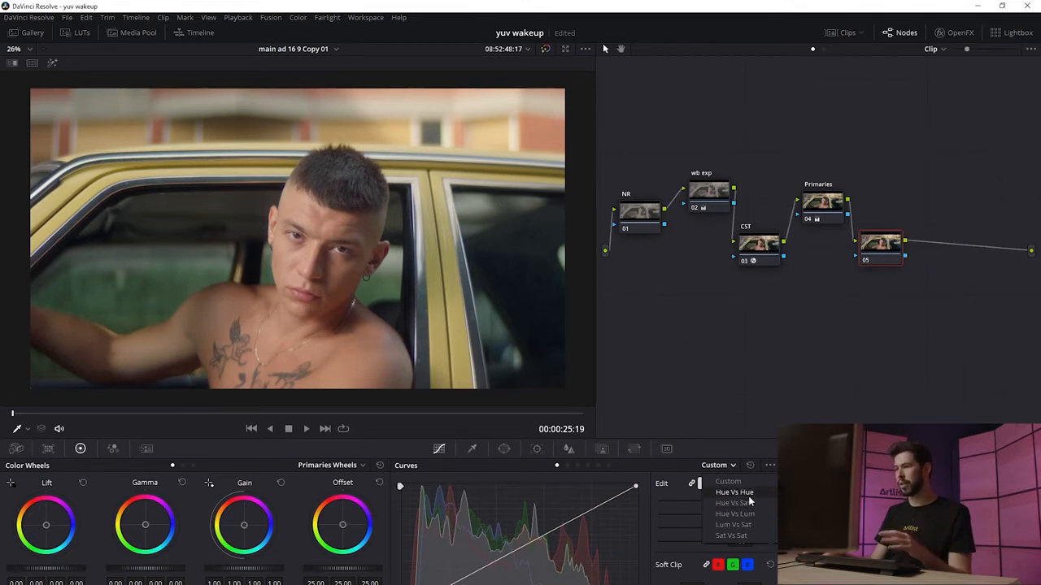
left_click(748, 496)
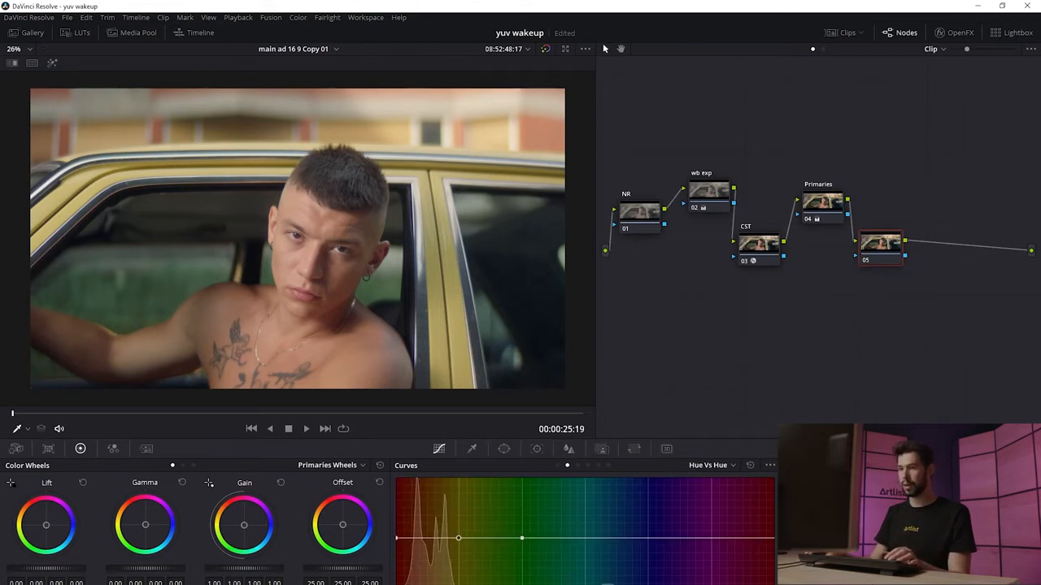
mouse_move(459, 540)
left_mouse_down()
mouse_move(459, 549)
mouse_move(456, 537)
left_mouse_up()
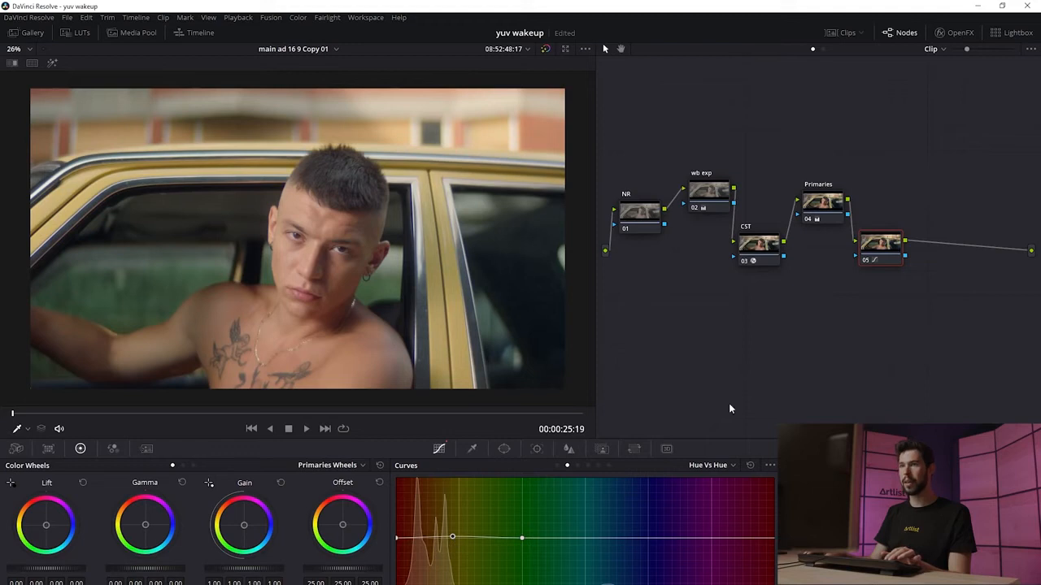
Step: Switch the curve to Hue Vs Sat and raise a point in the orange hues to boost their saturation
left_click(714, 466)
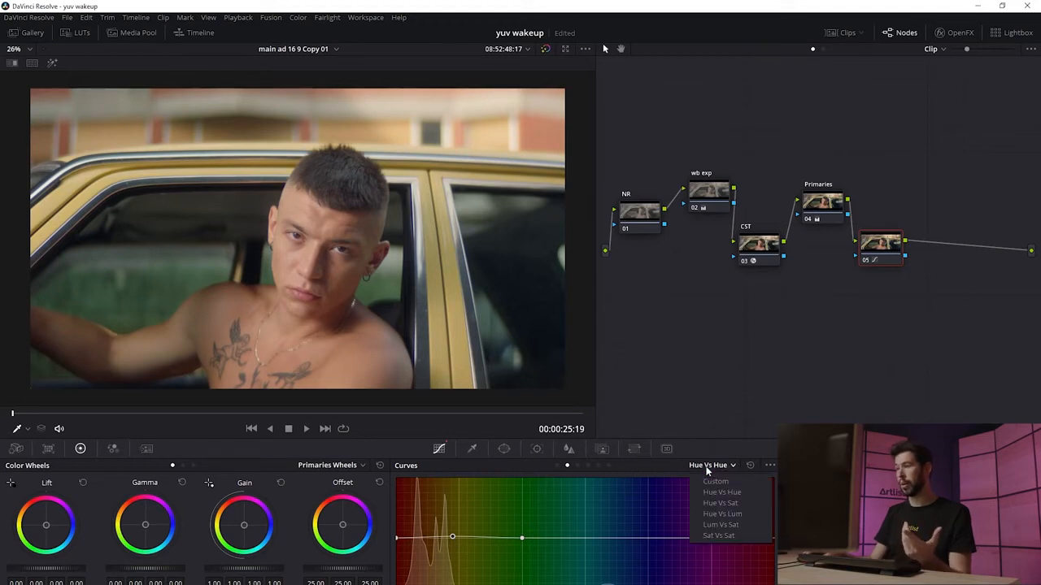
left_click(743, 502)
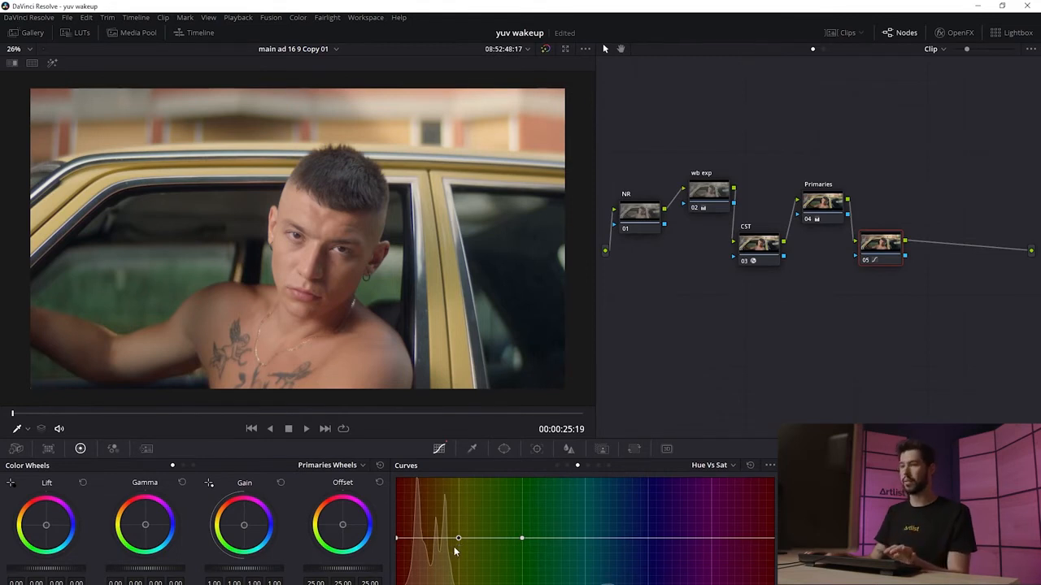
left_click_drag(459, 539, 460, 509)
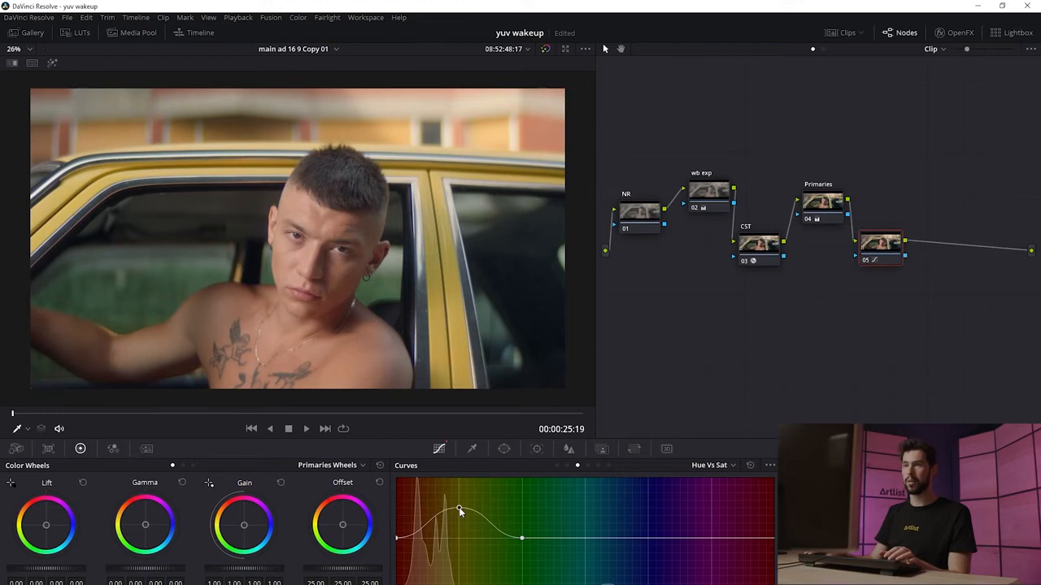
left_click_drag(459, 510, 461, 544)
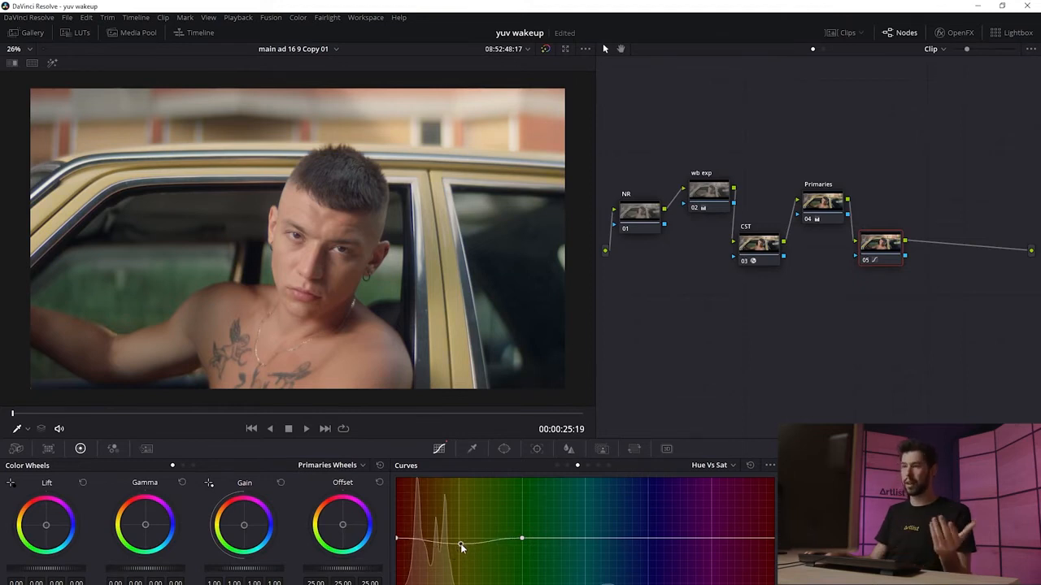
left_click_drag(460, 543, 457, 518)
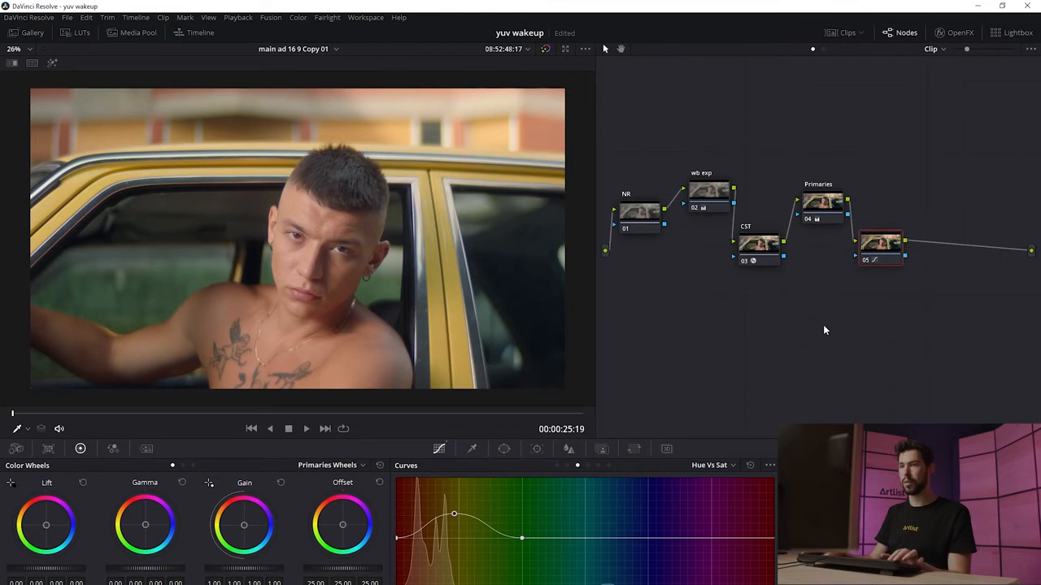
Step: Toggle the curves node off and on to compare, and add a layer mixer with a new parallel node
key("ctrl+d")
key("ctrl+d")
key("ctrl+d")
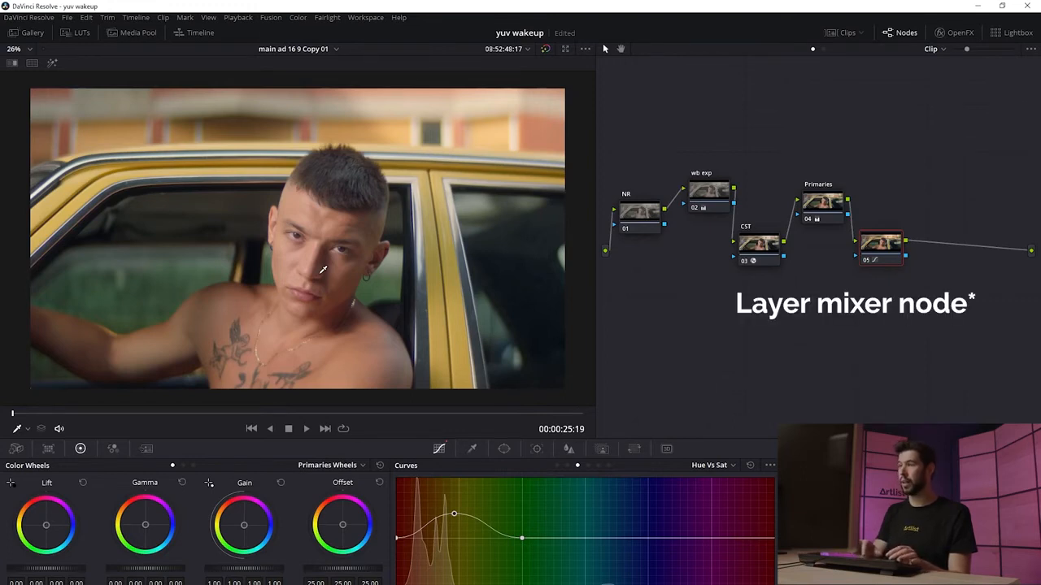
key("alt+l")
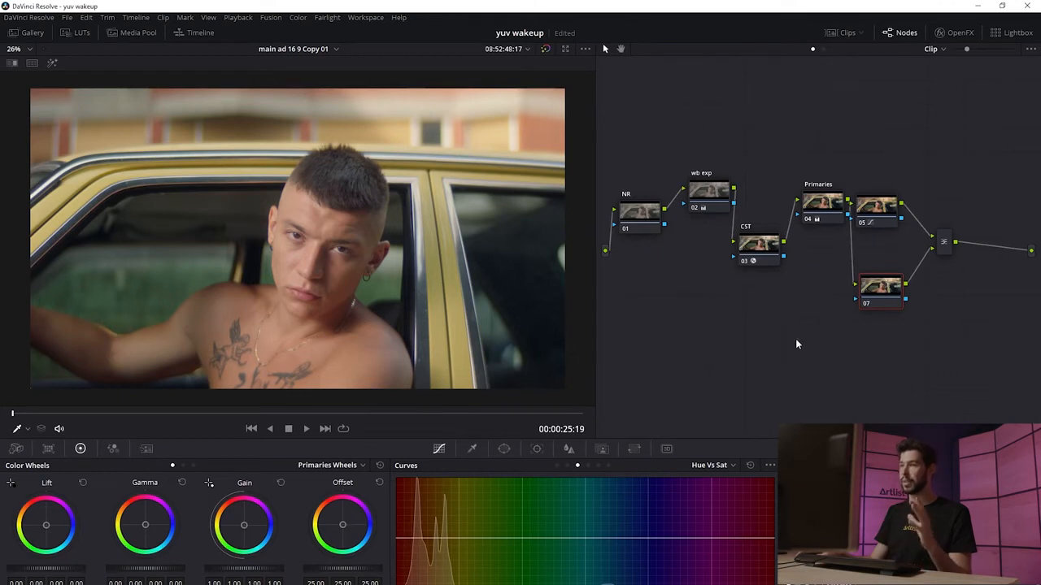
Step: Open the qualifier and sample the man's facial skin with the qualifier picker in the viewer
left_click(472, 448)
left_click(26, 429)
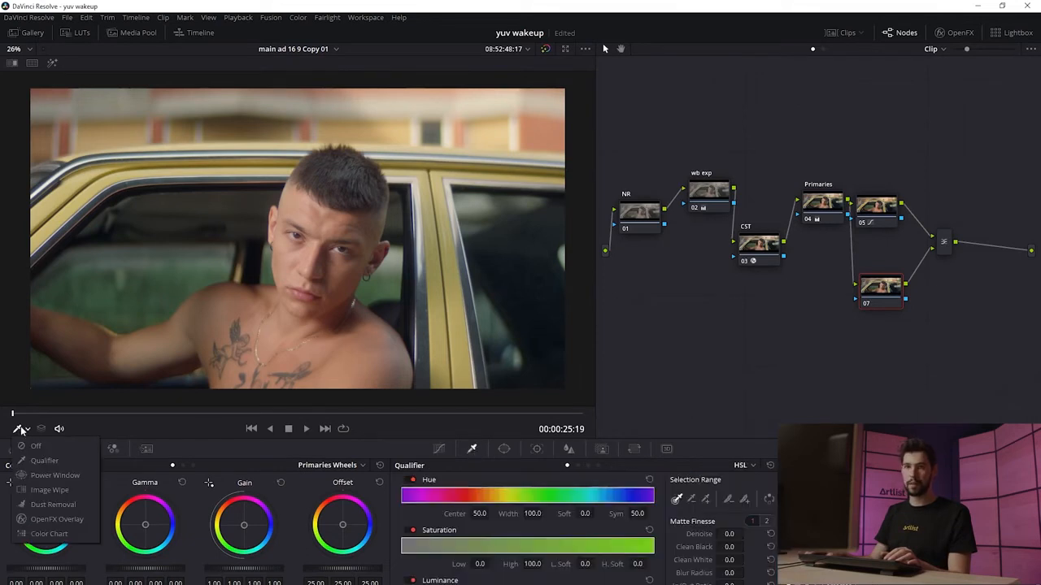
left_click(44, 461)
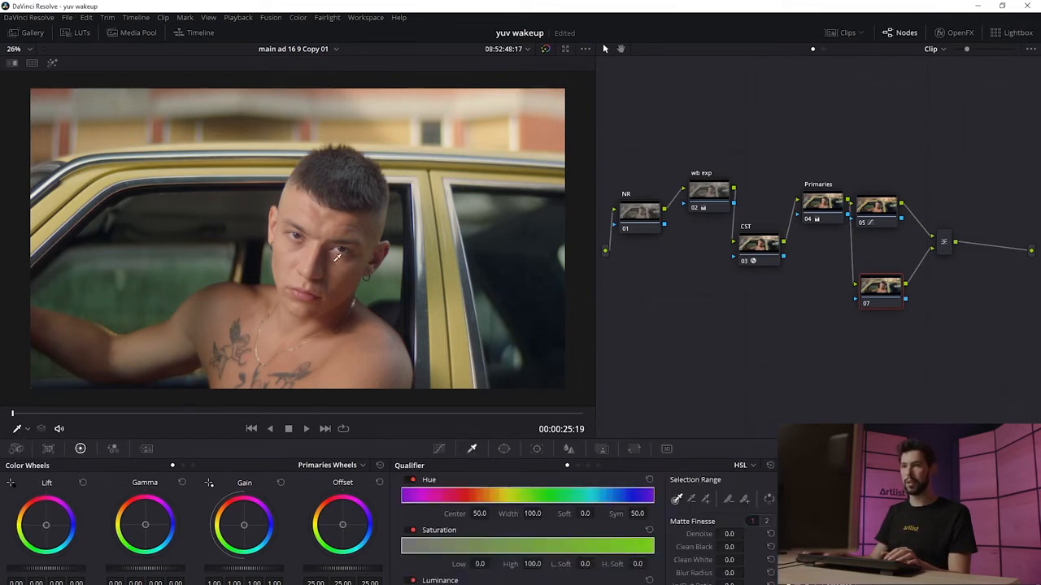
mouse_move(304, 205)
left_mouse_down()
mouse_move(363, 225)
mouse_move(350, 238)
left_mouse_up()
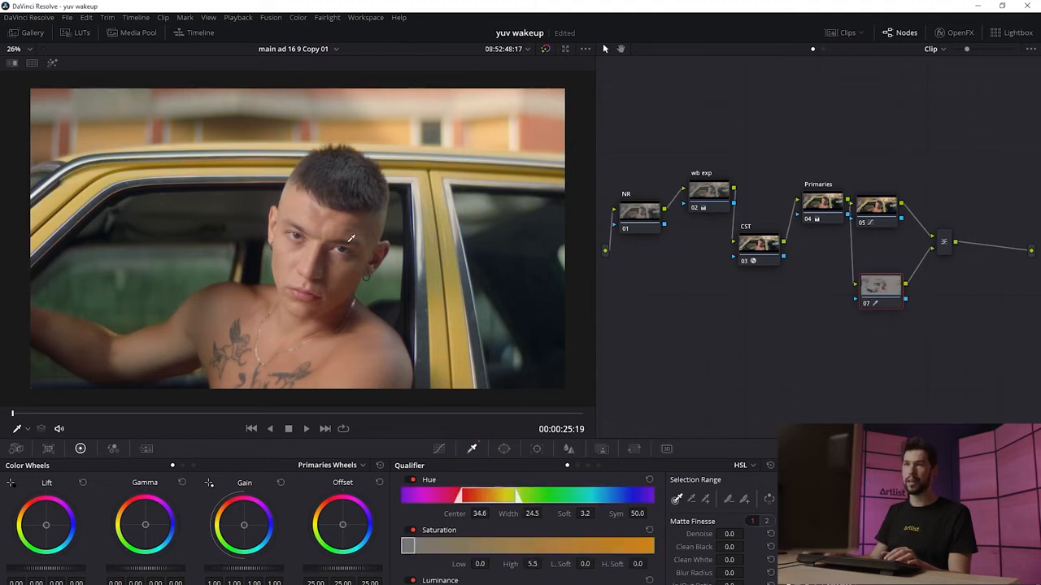
Step: Turn on highlight mode and resample the skin on the face to refine the qualifier selection
left_click(52, 64)
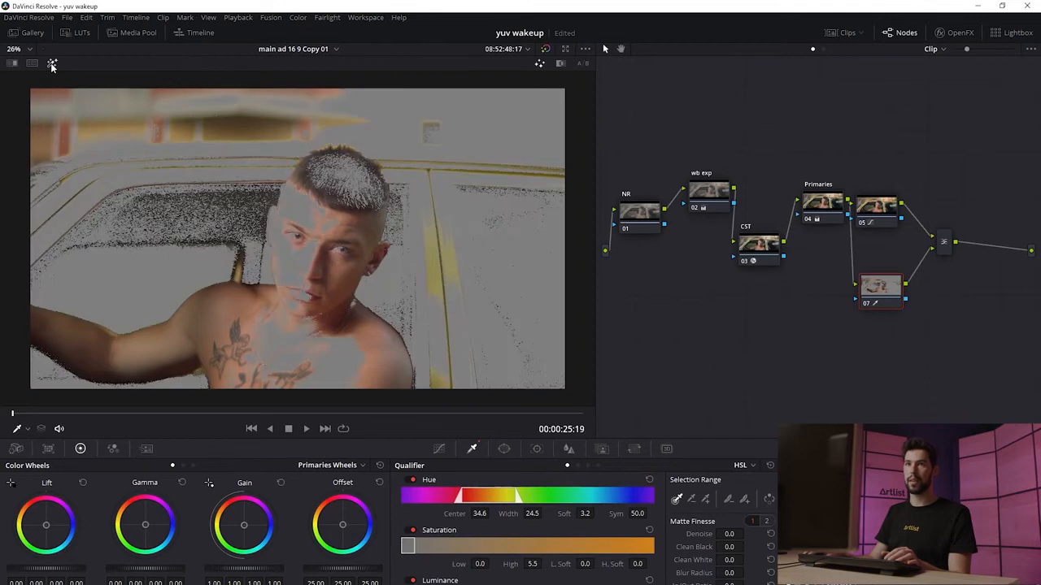
left_click(313, 348)
left_click(319, 254)
left_click(320, 214)
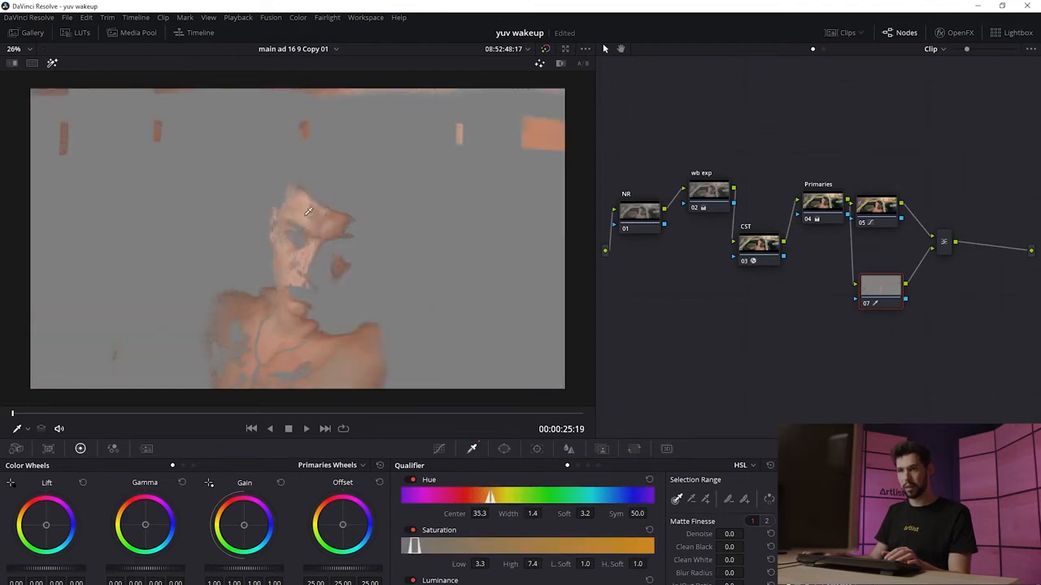
left_click(294, 222)
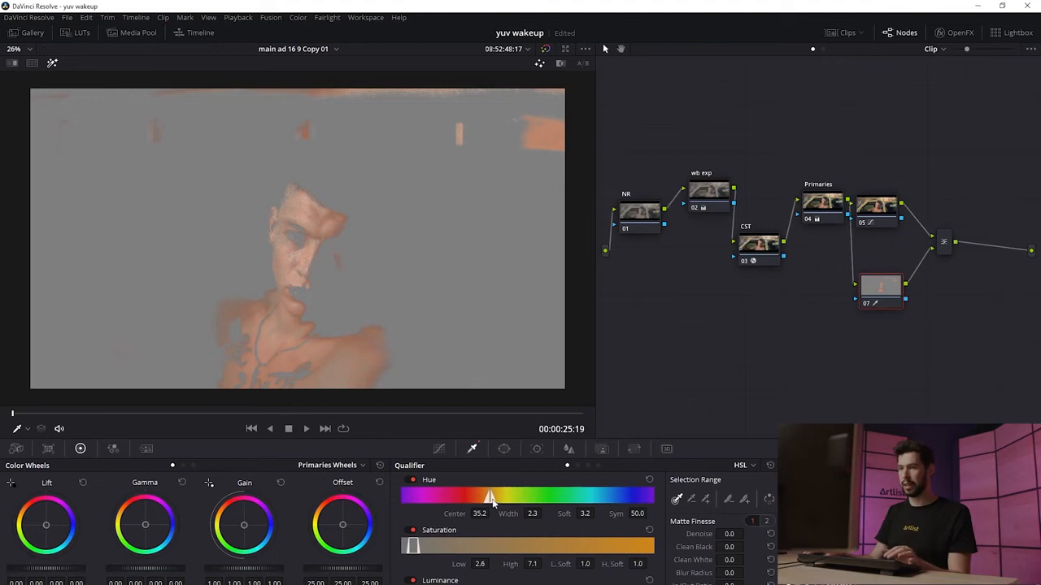
Step: Widen the qualifier's hue and saturation ranges and set the matte blur radius to about 4.4
left_click_drag(495, 502, 497, 501)
left_click_drag(416, 549, 429, 548)
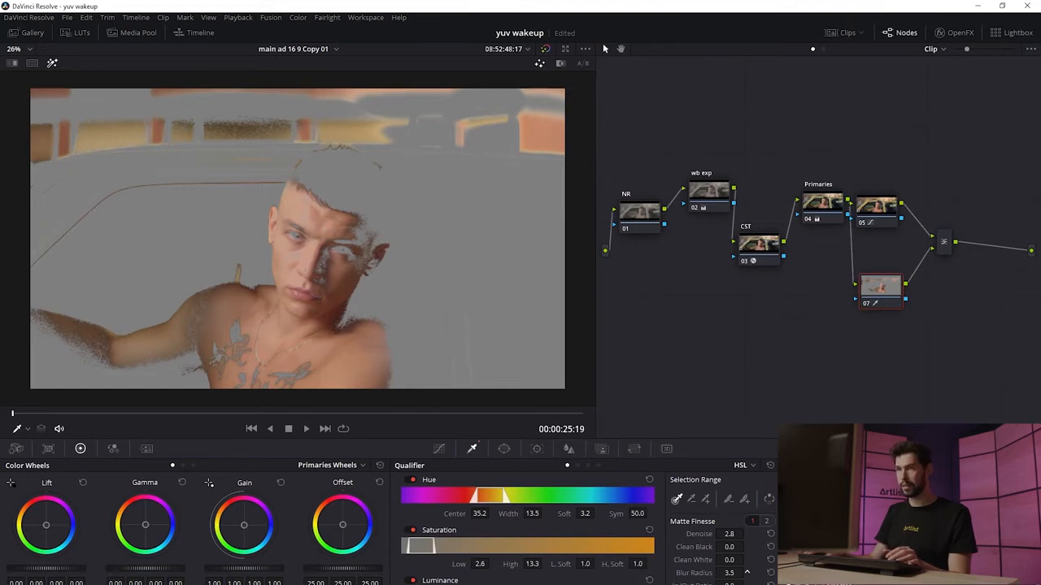
left_click_drag(748, 572, 717, 572)
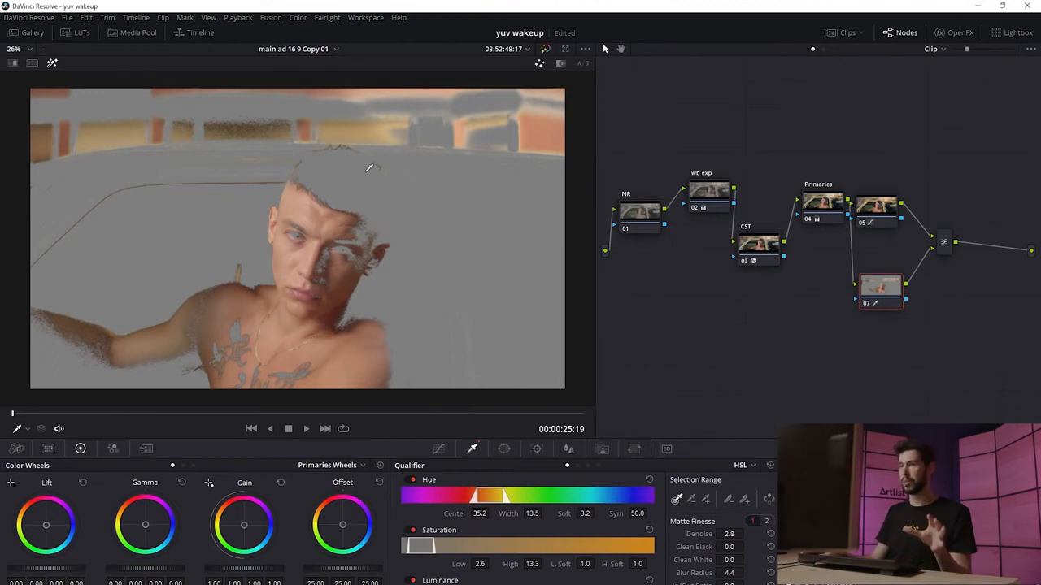
Step: Add a circular power window around the man's head and shoulders, resizing it to fit
left_click(504, 450)
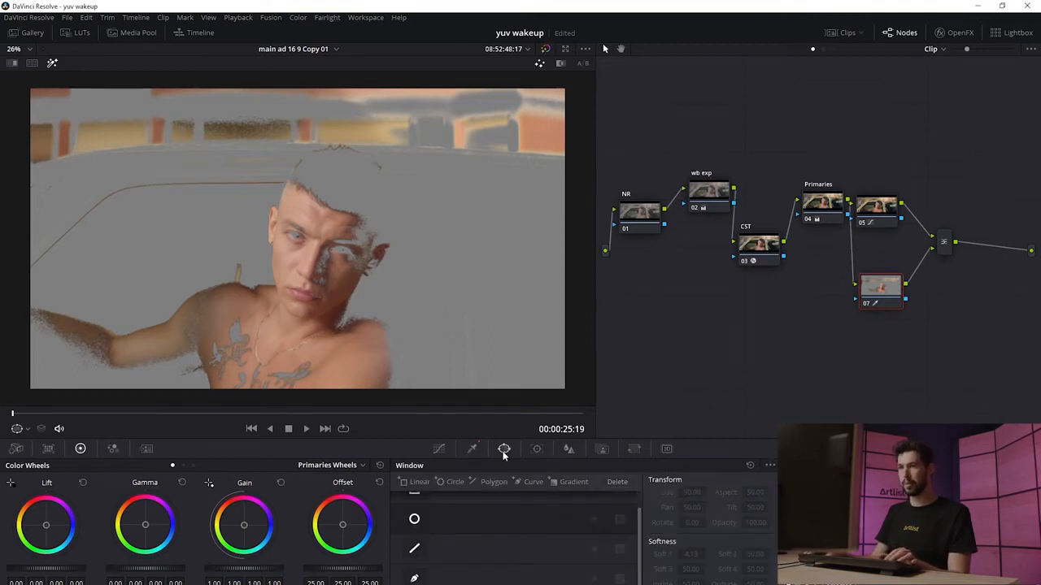
left_click(416, 521)
left_click_drag(340, 245, 354, 283)
left_click_drag(433, 292, 454, 294)
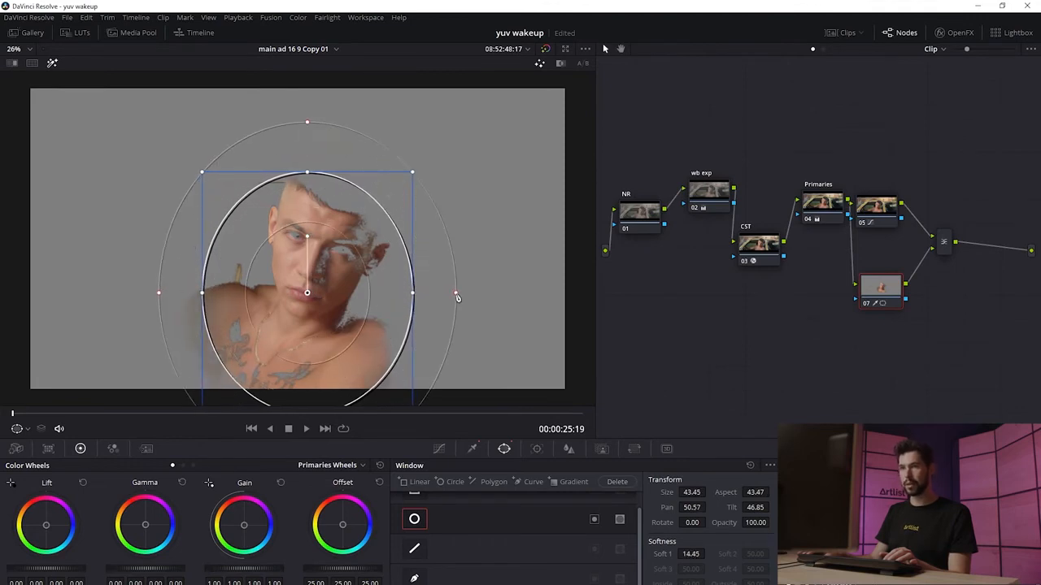
Step: Turn off the highlight view and track the circle window forward through the clip
key("shift+h")
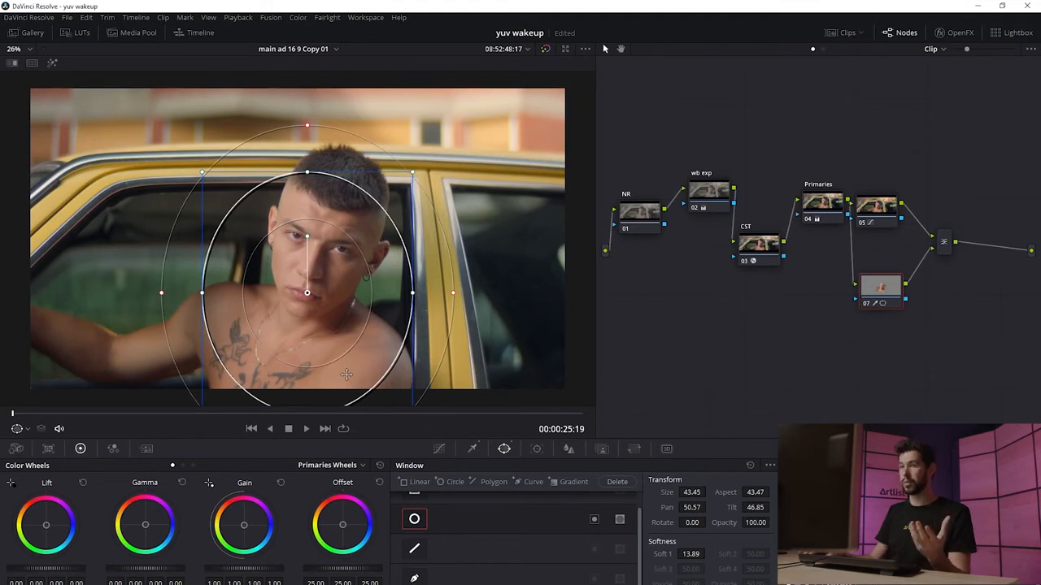
left_click(537, 449)
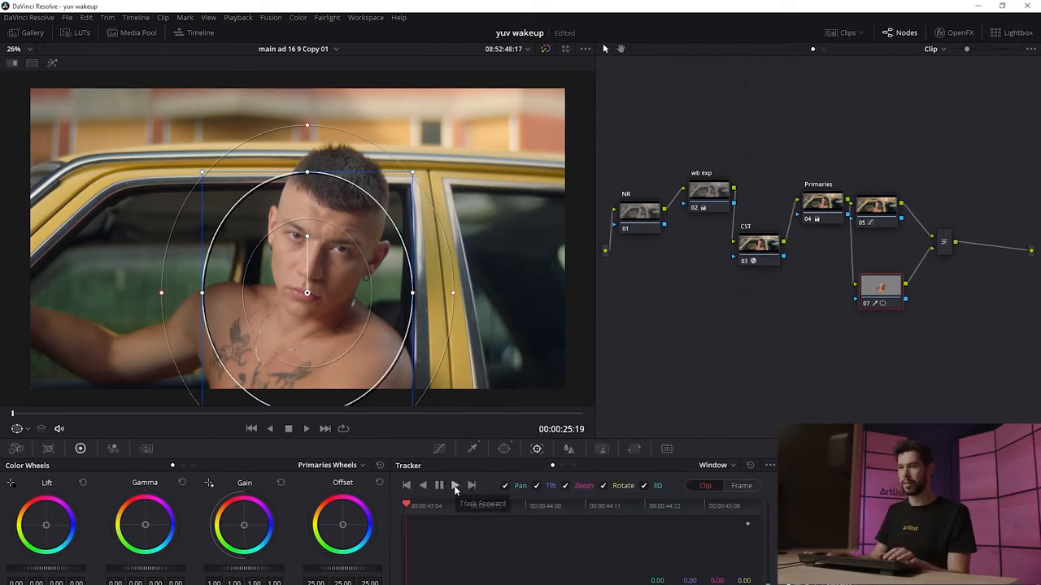
left_click(454, 486)
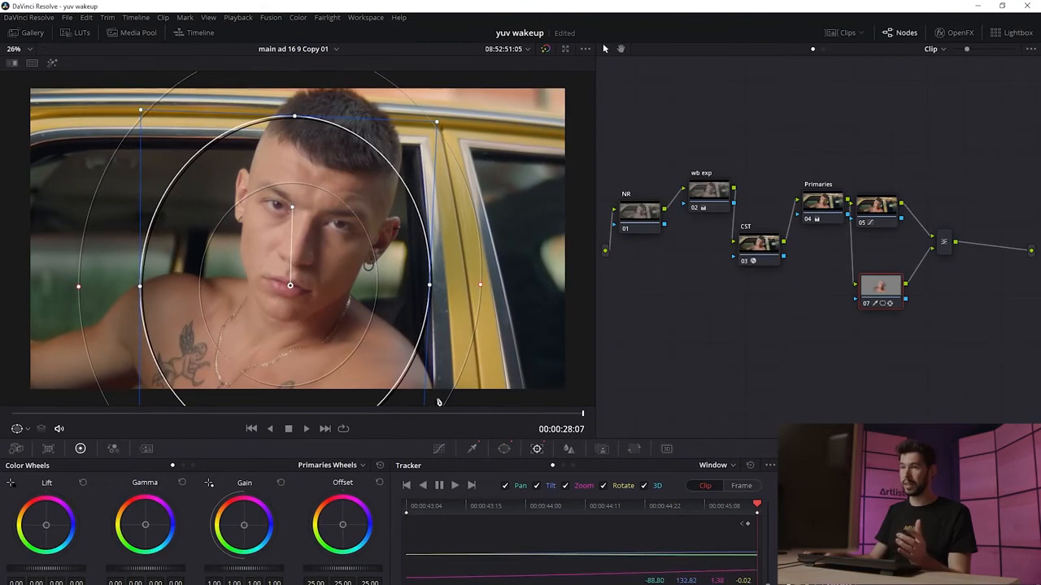
Step: Switch the wheels to Log mode and warm the skin node's midtones and highlights
left_click_drag(302, 414, 148, 429)
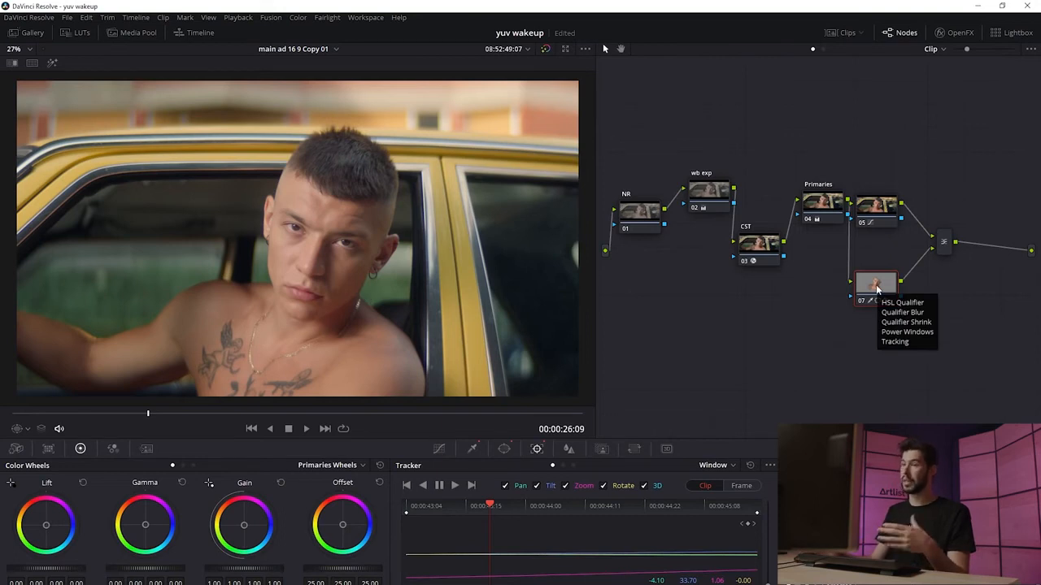
left_click(438, 449)
left_click(334, 465)
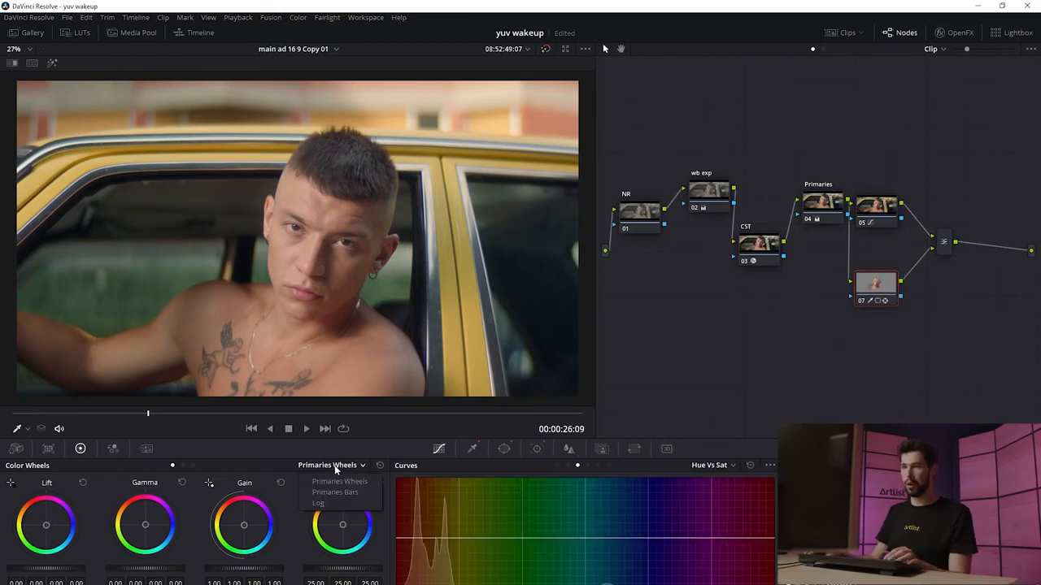
left_click(319, 504)
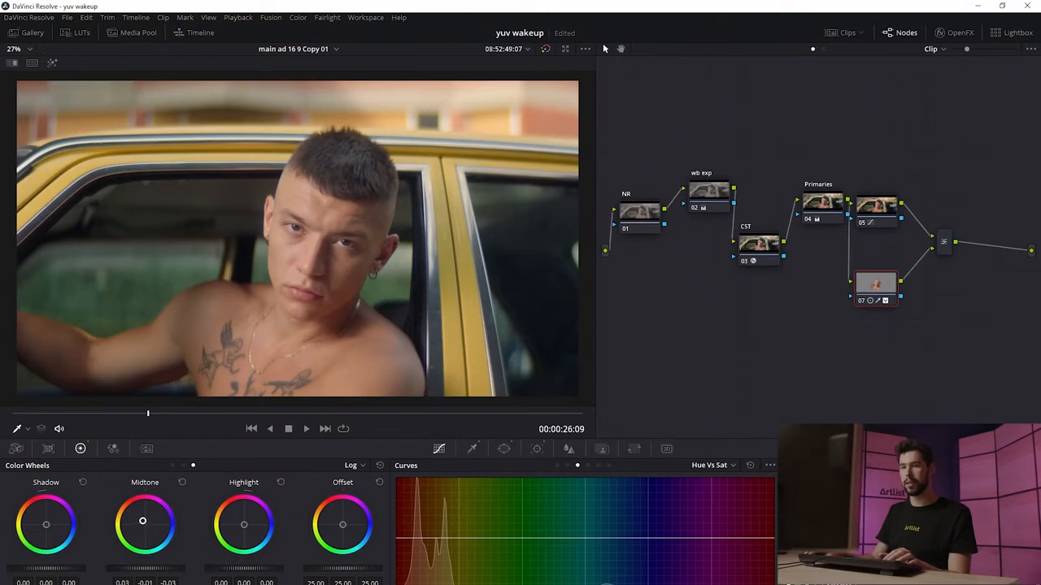
left_click_drag(142, 521, 141, 518)
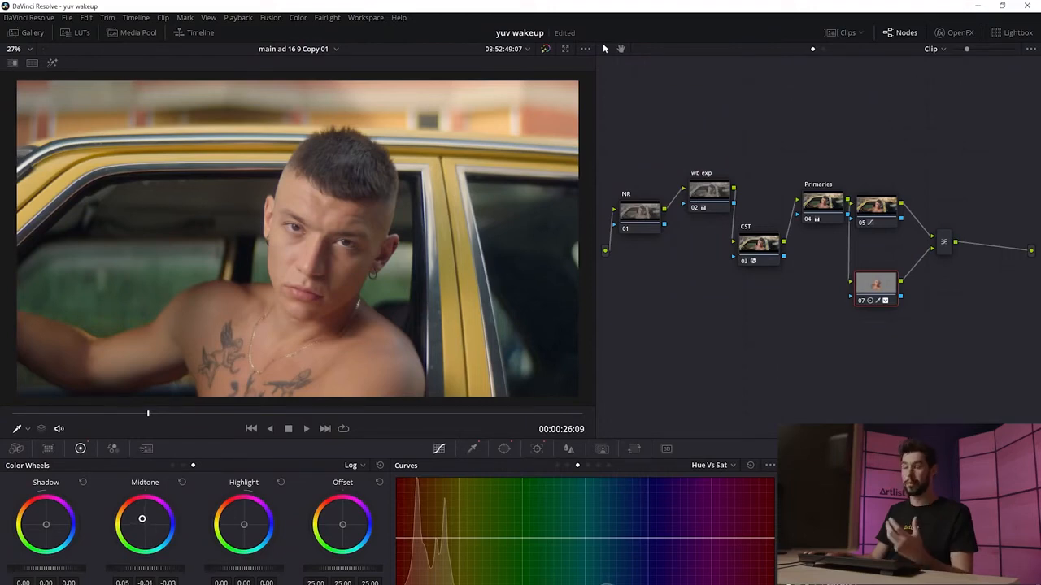
left_click_drag(244, 525, 245, 525)
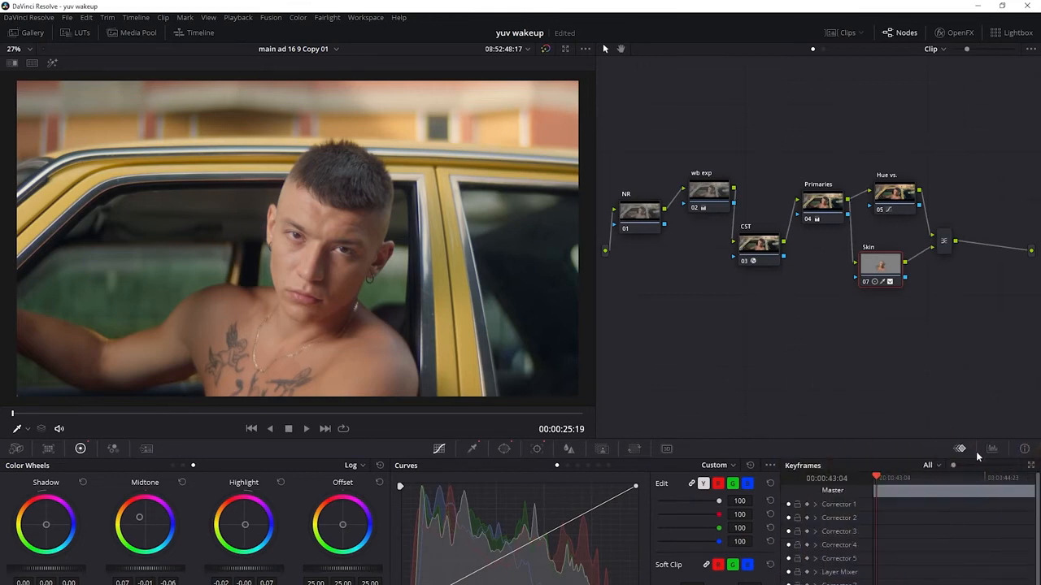
Step: Show the Vectorscope with its skin tone indicator, highlight the skin, and nudge the skin color toward the indicator line
left_click(993, 450)
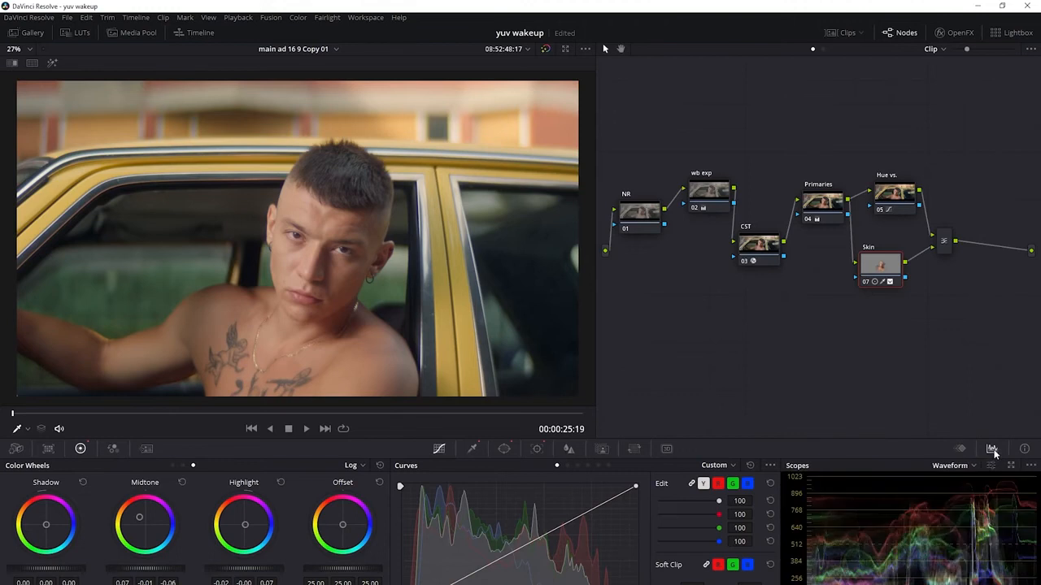
left_click(960, 471)
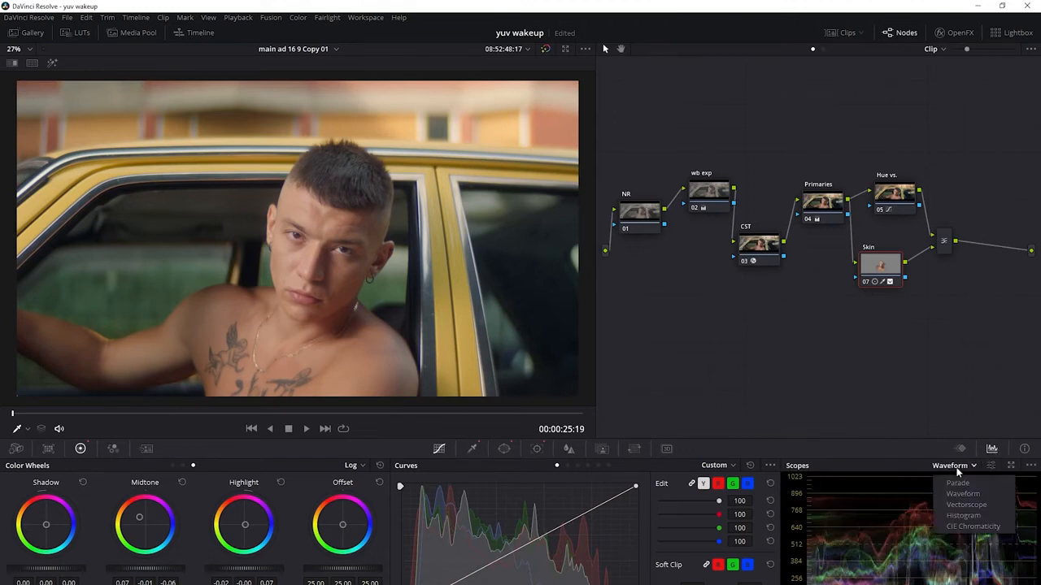
left_click(975, 506)
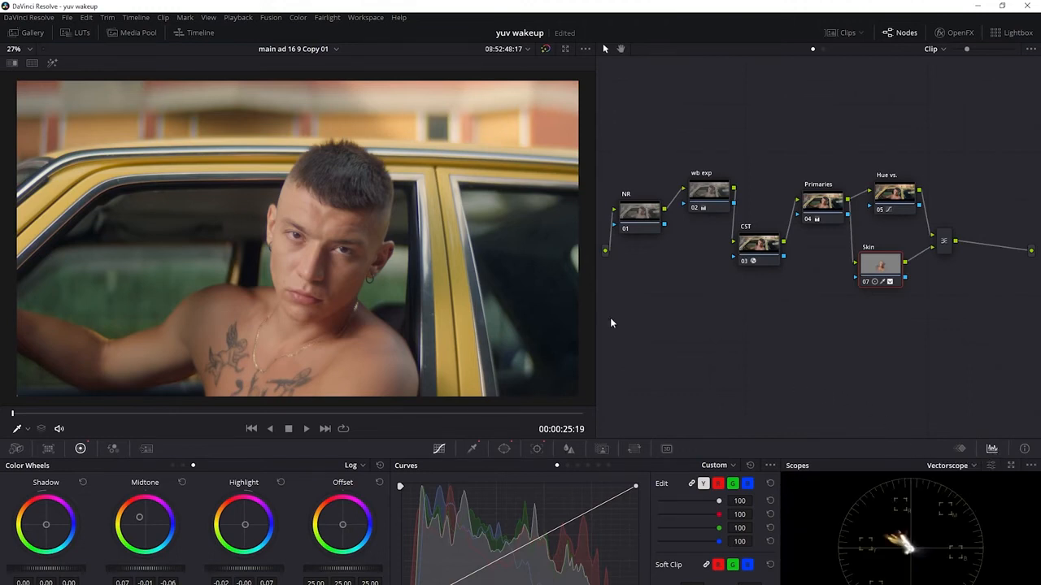
left_click(52, 65)
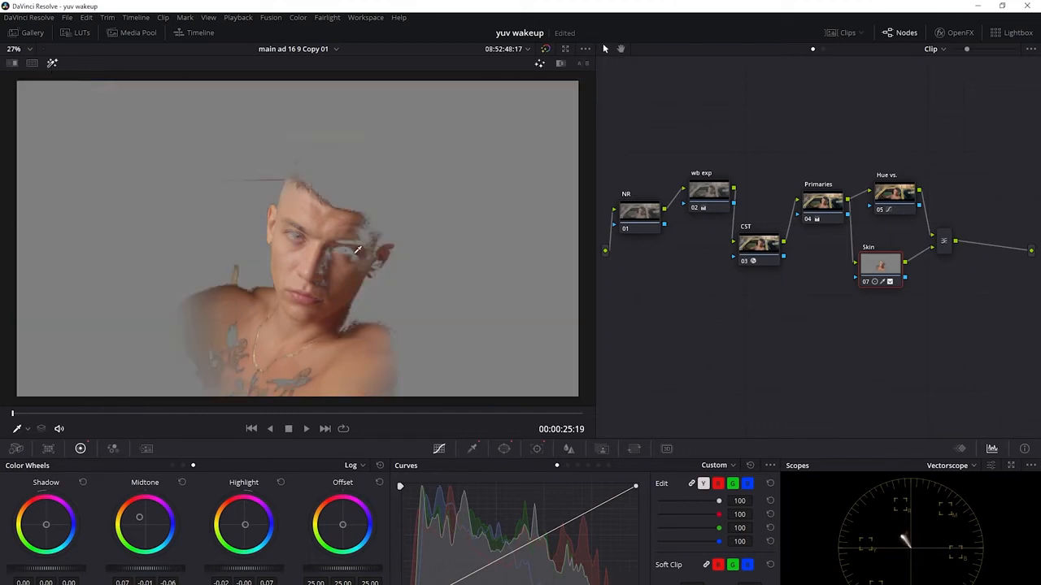
left_click(992, 467)
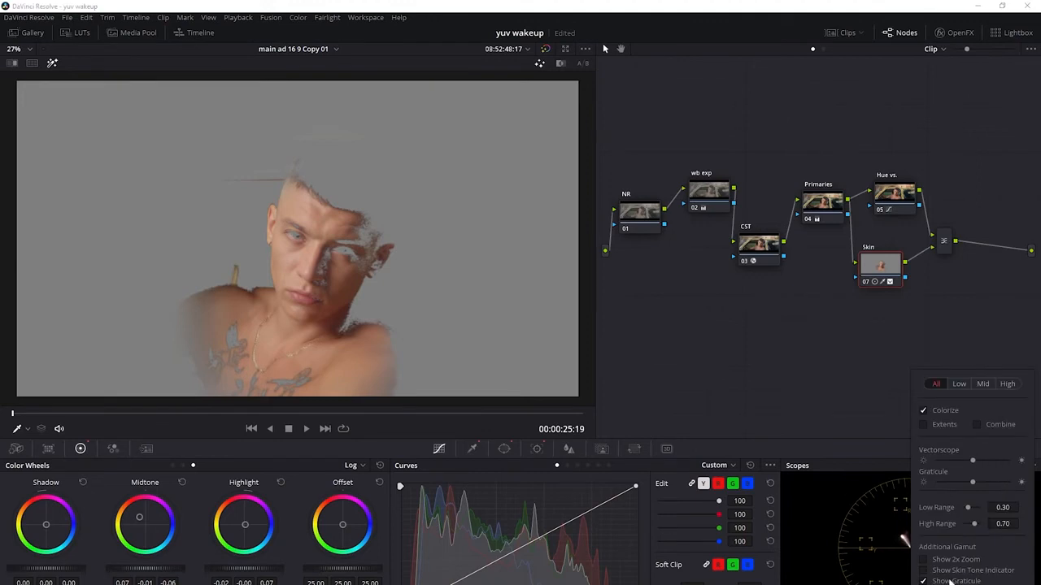
left_click(926, 571)
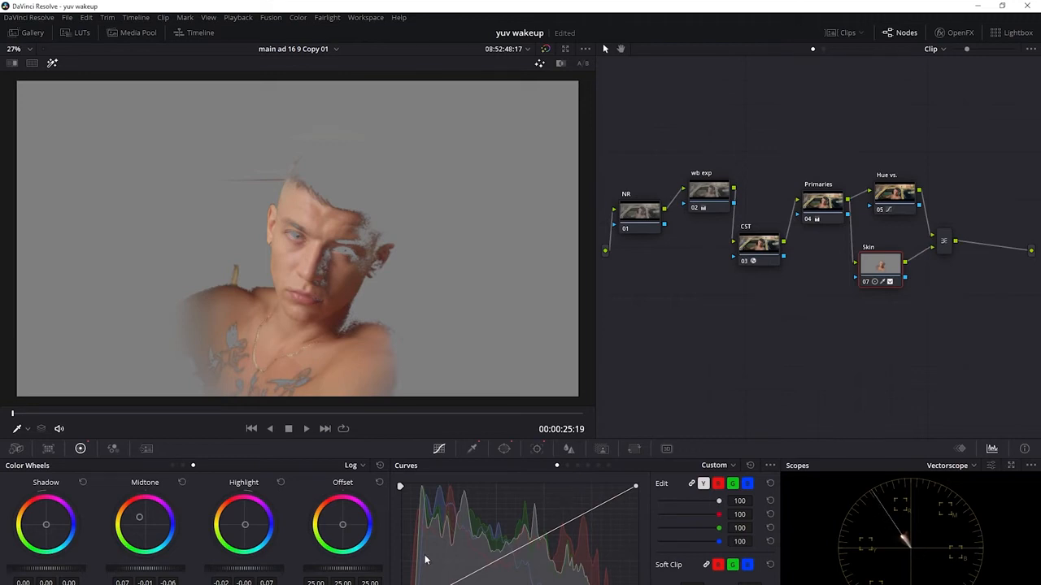
left_click_drag(345, 530, 334, 528)
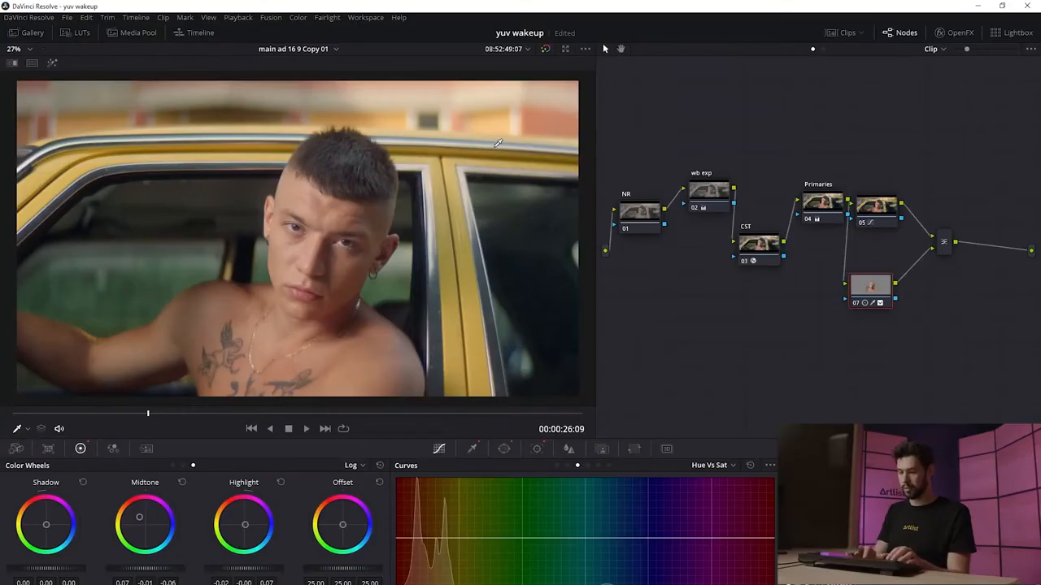
Step: Label the skin node Skin and the curves node Hue vs., then bypass all grading to compare
type("kin")
left_click(878, 205)
type("H")
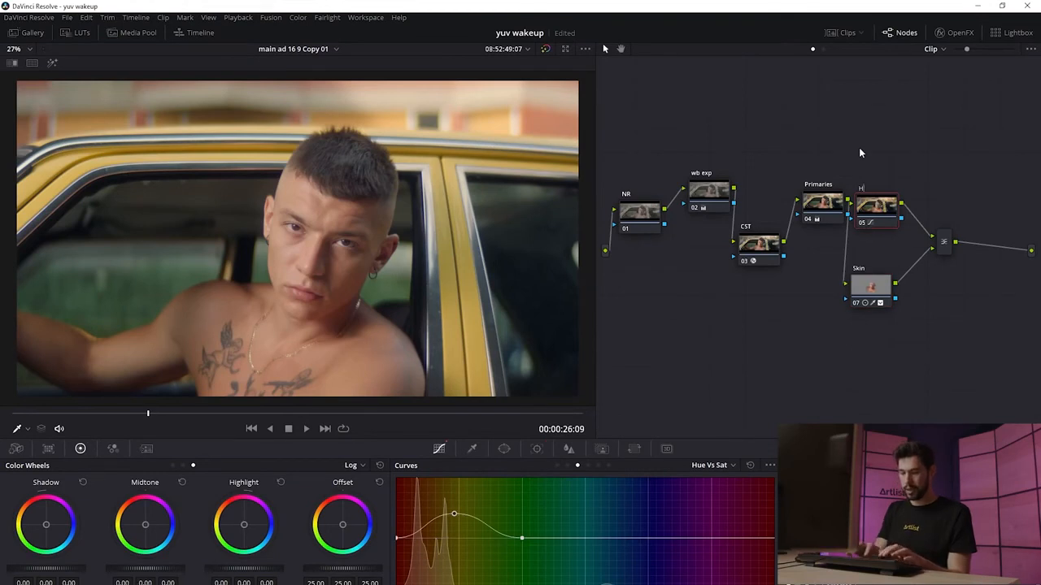
type("ue vs.")
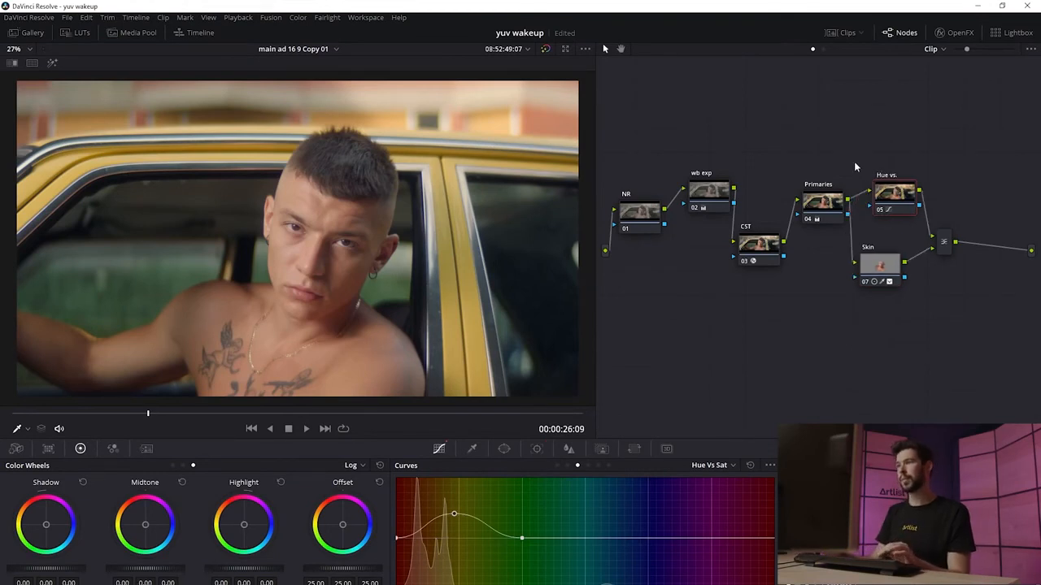
key("alt+d")
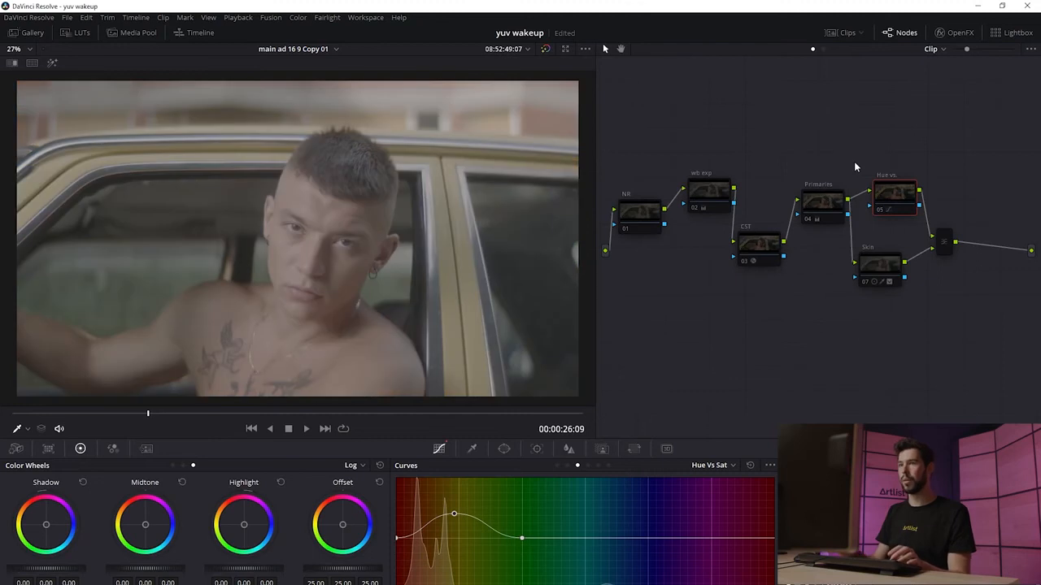
Step: Turn grading back on and add a serial node after the mixer, labelled Vignette
key("alt+d")
left_click(943, 241)
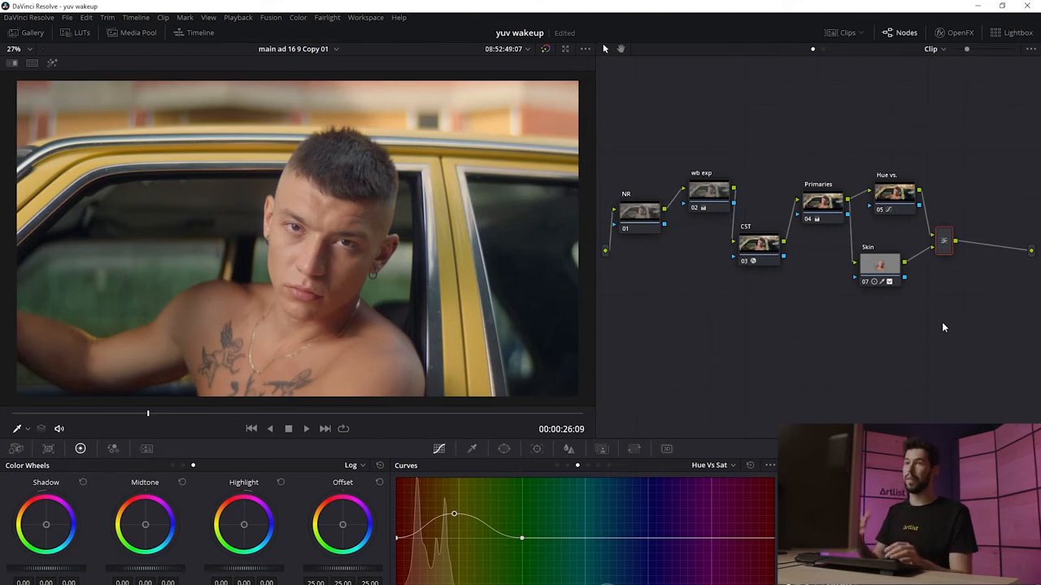
key("alt+s")
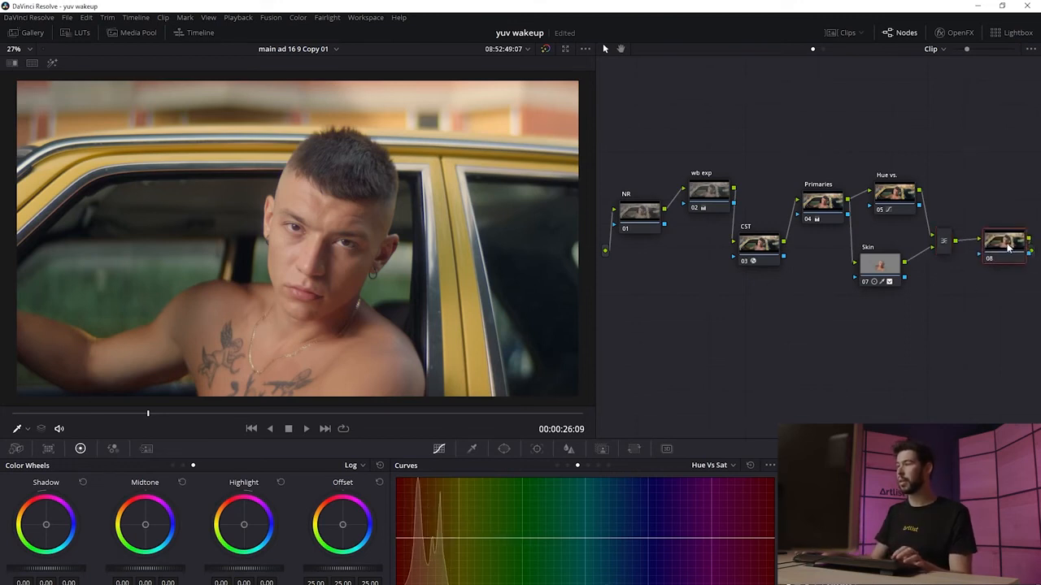
type("Vignette")
left_click(960, 309)
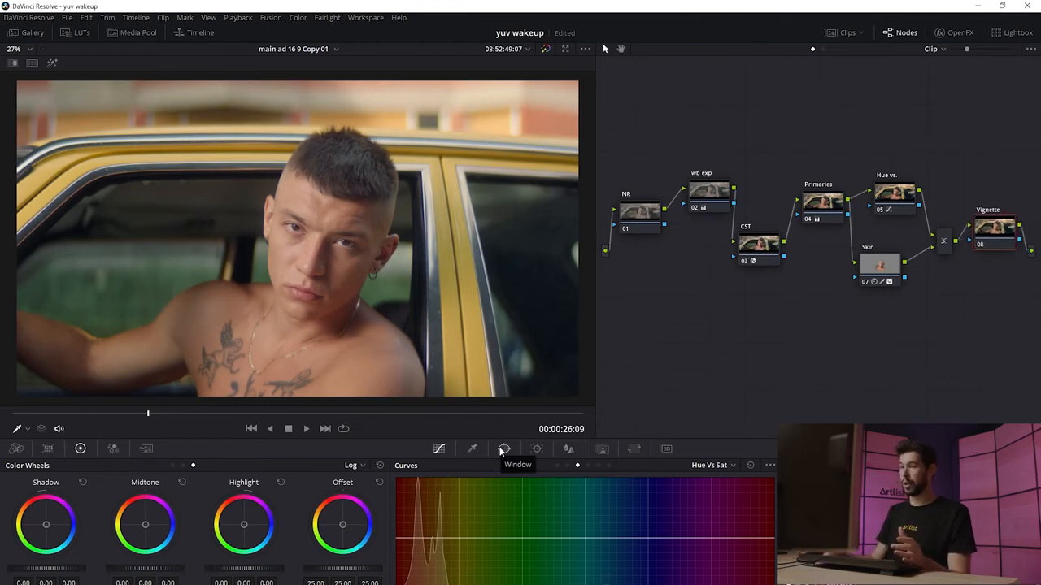
Step: Add a circle window on the Vignette node around the face, enlarge and soften it to about 20, and invert it
left_click(504, 450)
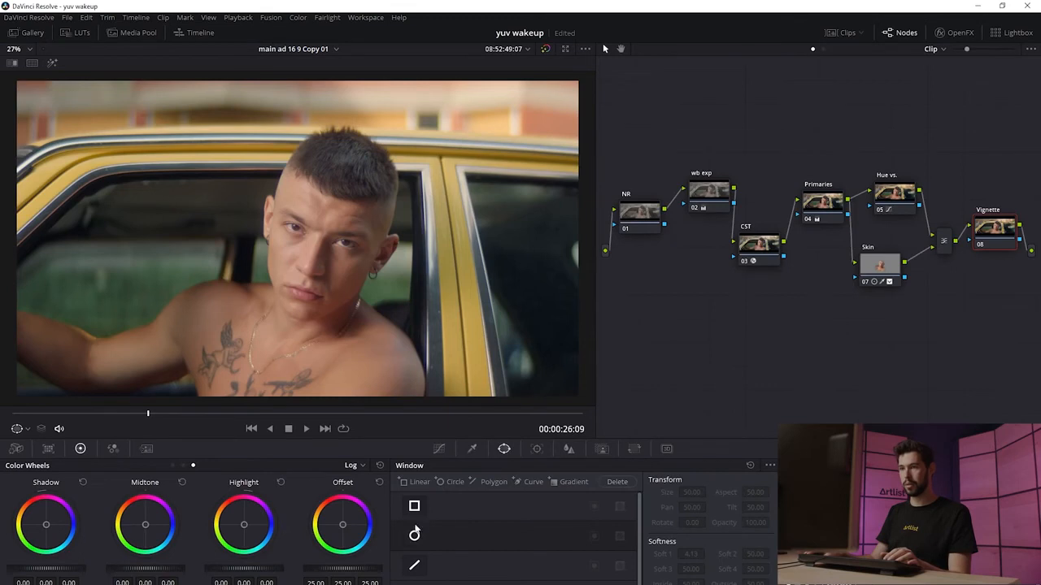
left_click(415, 534)
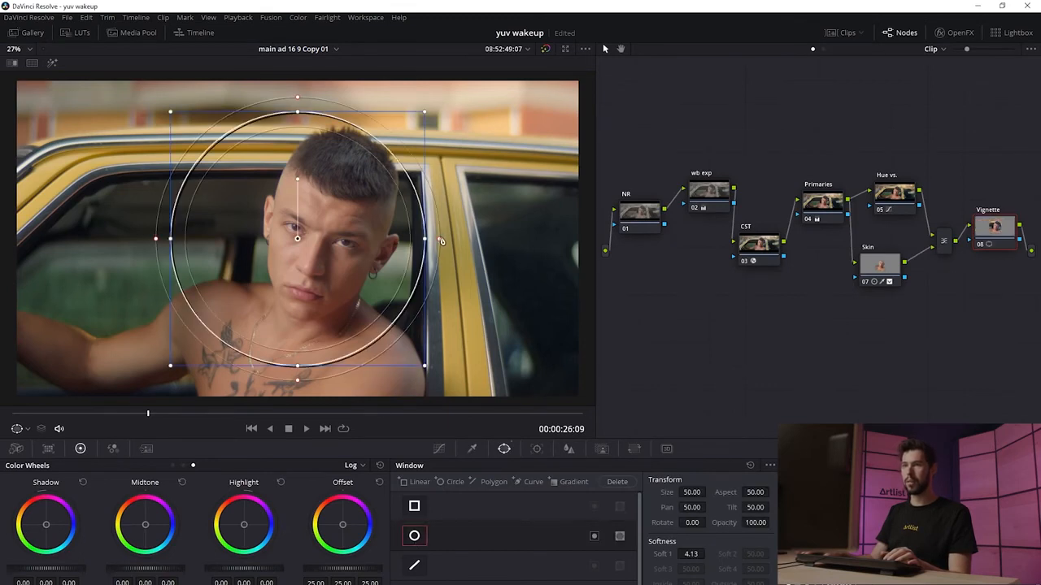
left_click_drag(440, 242, 477, 242)
left_click_drag(370, 244, 385, 251)
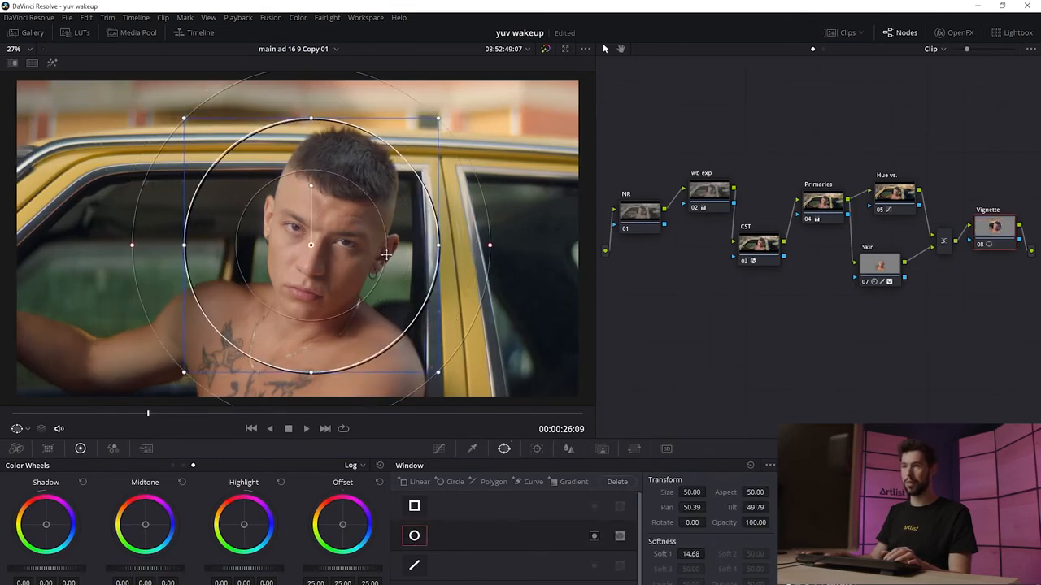
left_click_drag(492, 251, 509, 245)
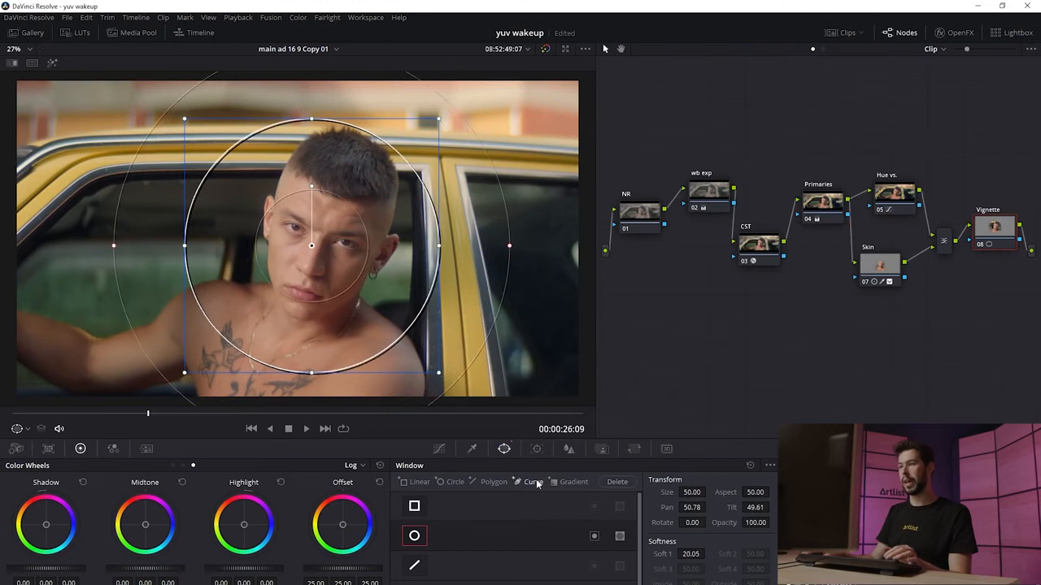
left_click(594, 538)
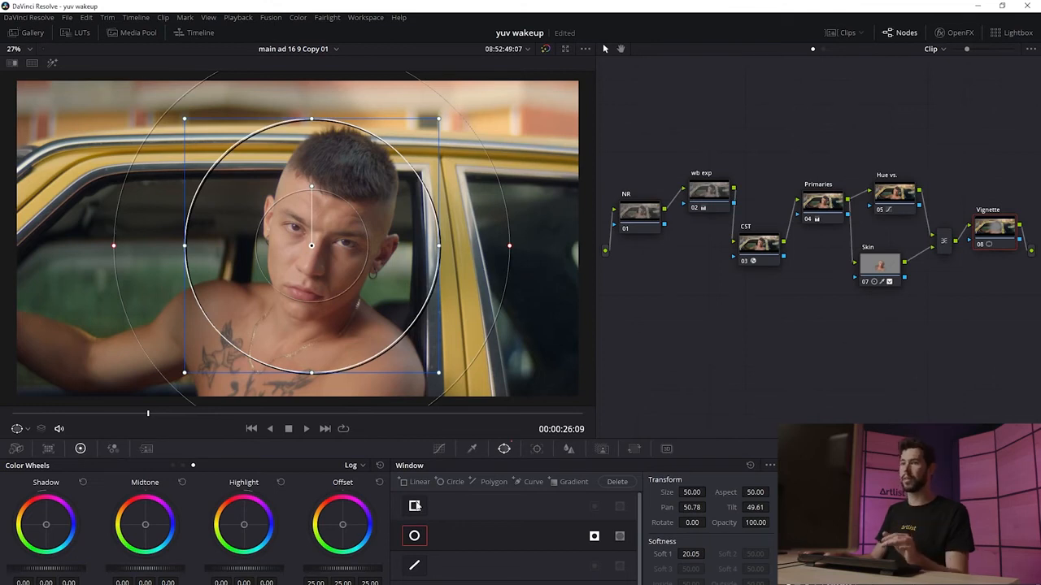
Step: Switch curves to Custom and pull the lower curve slightly down to darken the vignette, toggling the node to compare
left_click(438, 449)
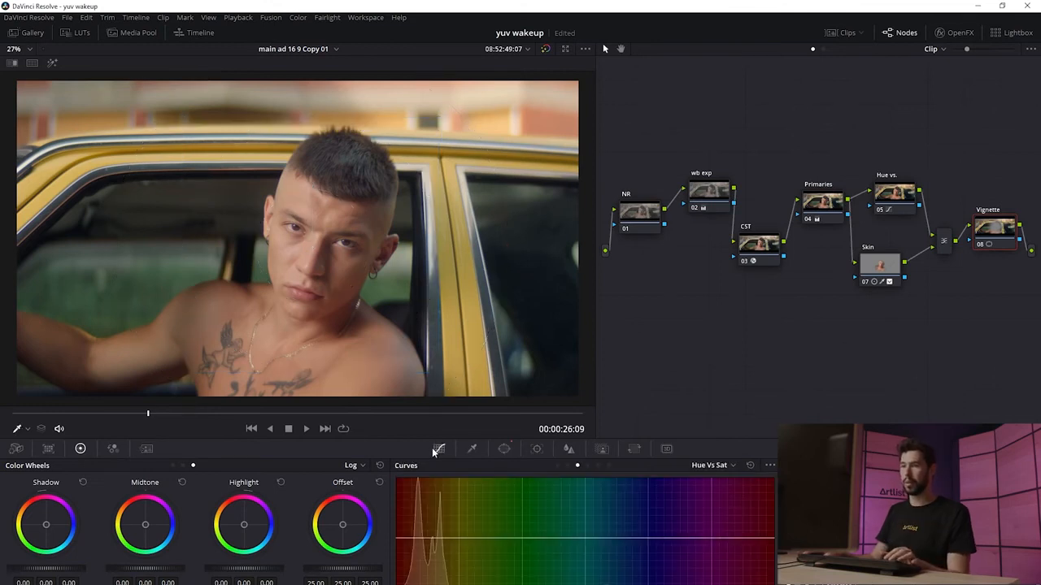
left_click(700, 464)
left_click(709, 481)
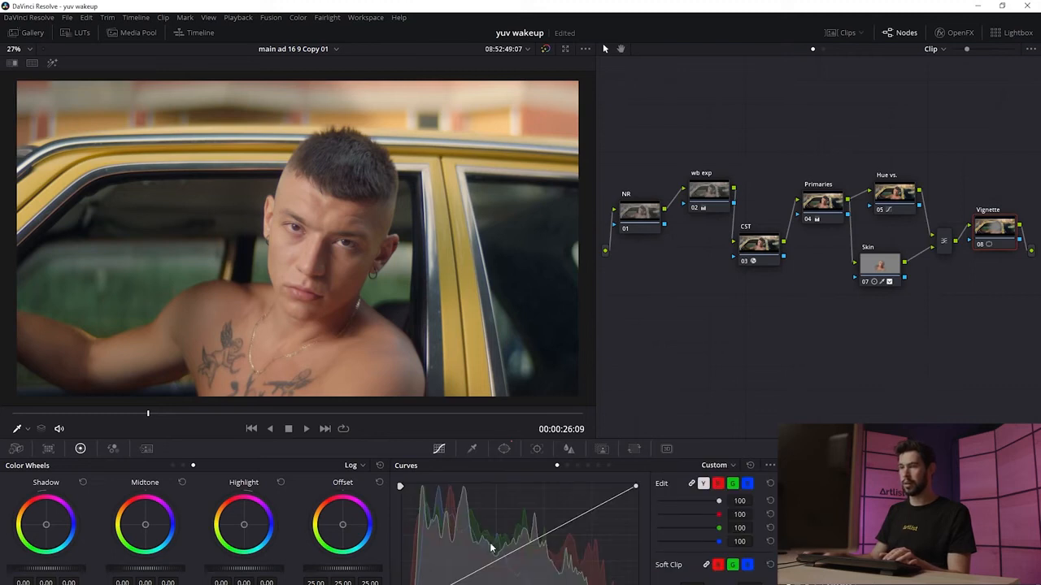
left_click(470, 578)
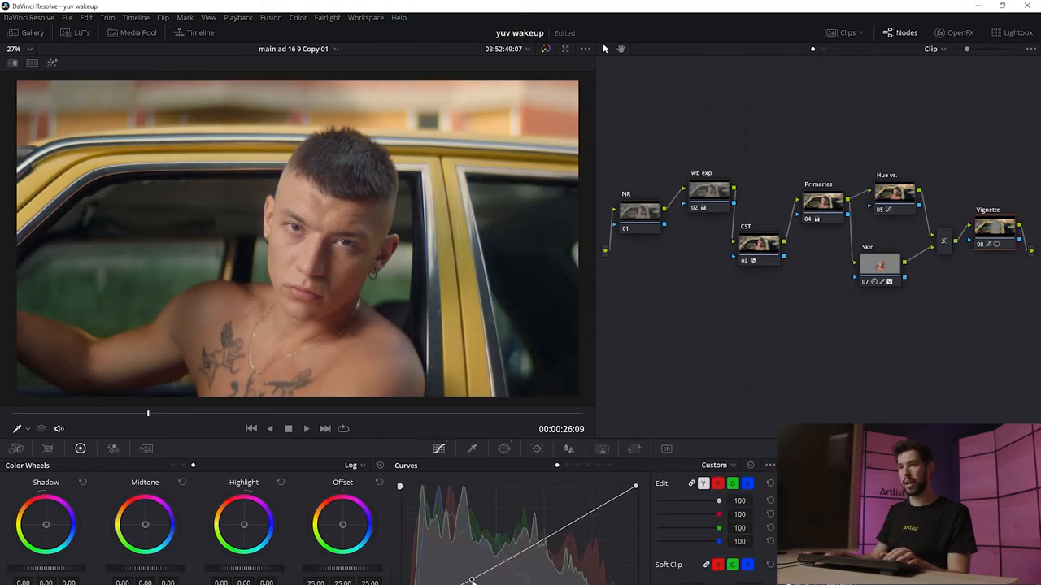
left_click_drag(490, 570, 489, 570)
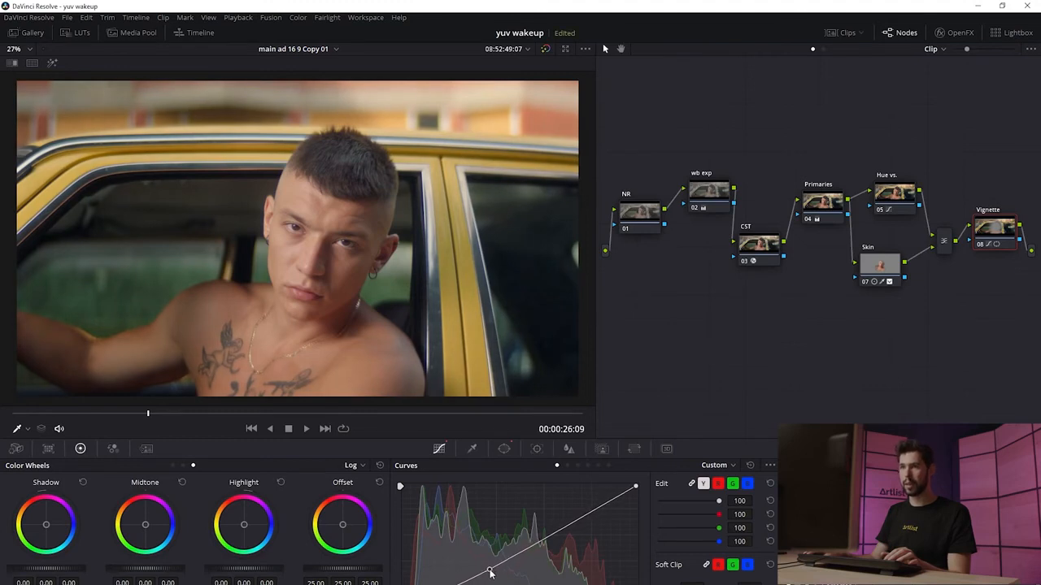
key("ctrl+d")
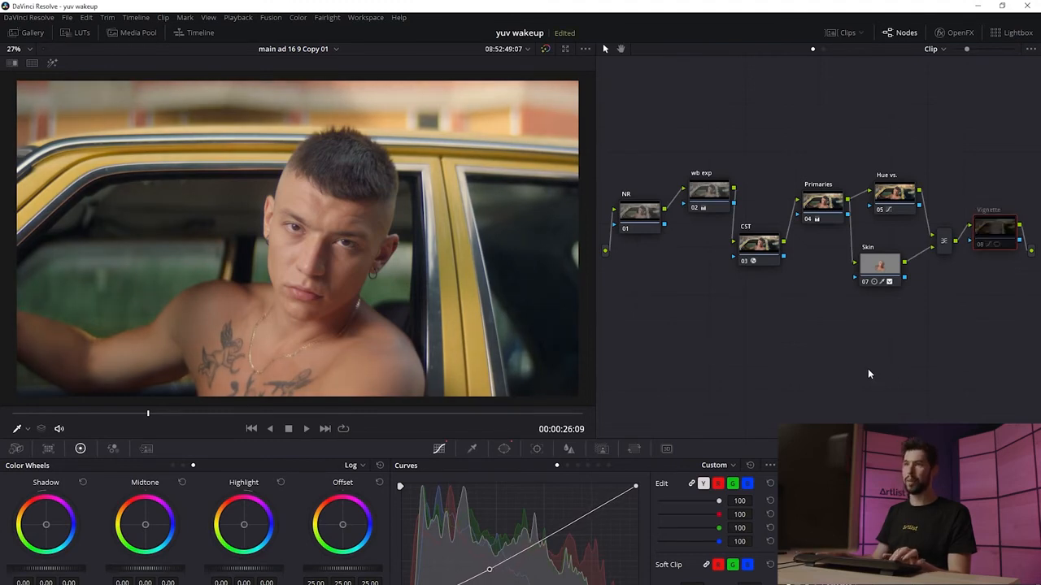
key("ctrl+d")
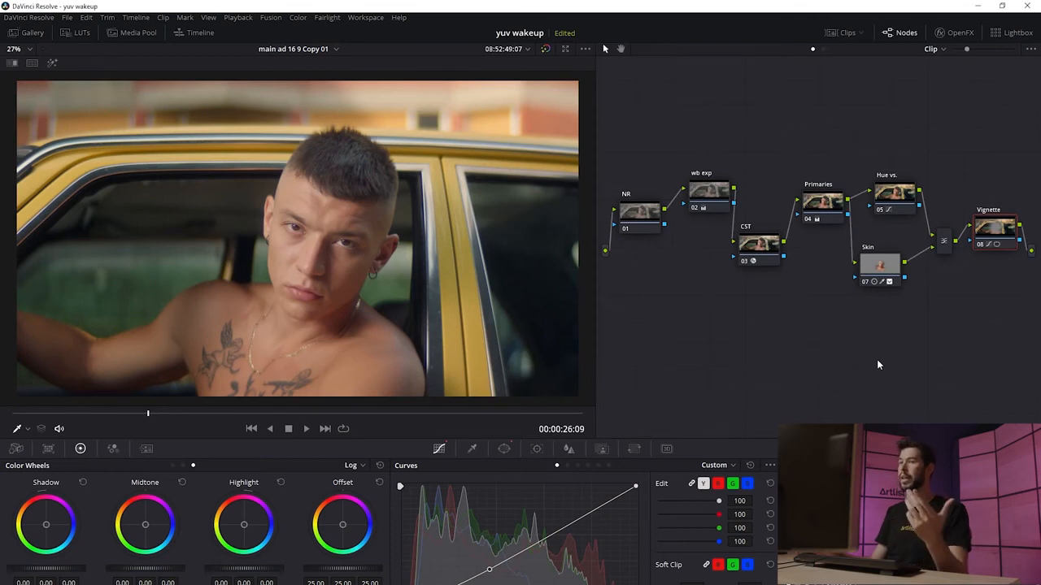
Step: Add an outside node fed by the Vignette node's key and invert its key input
key("alt+o")
left_click_drag(647, 272, 656, 308)
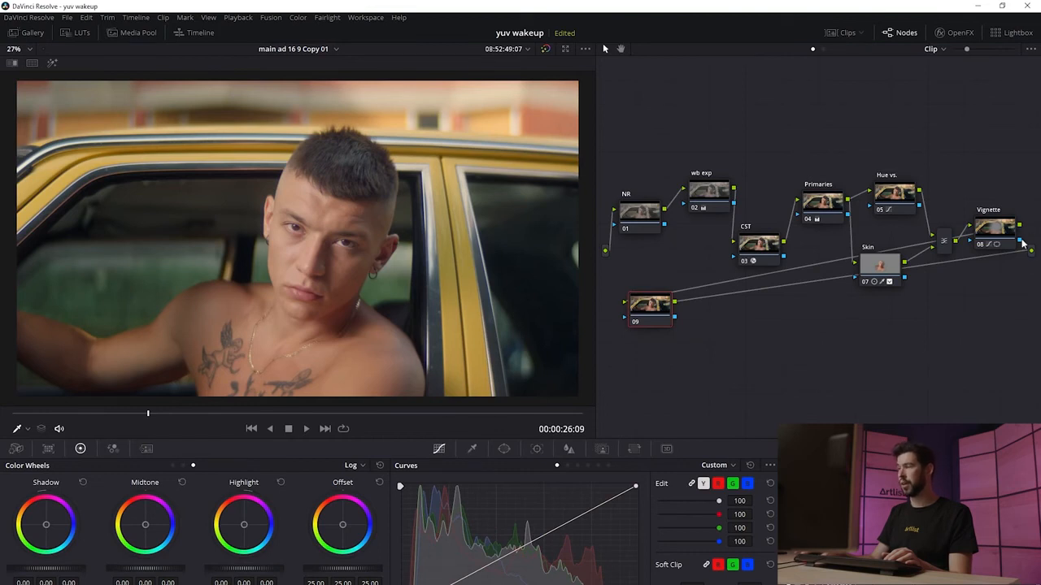
left_click_drag(1020, 249, 648, 321)
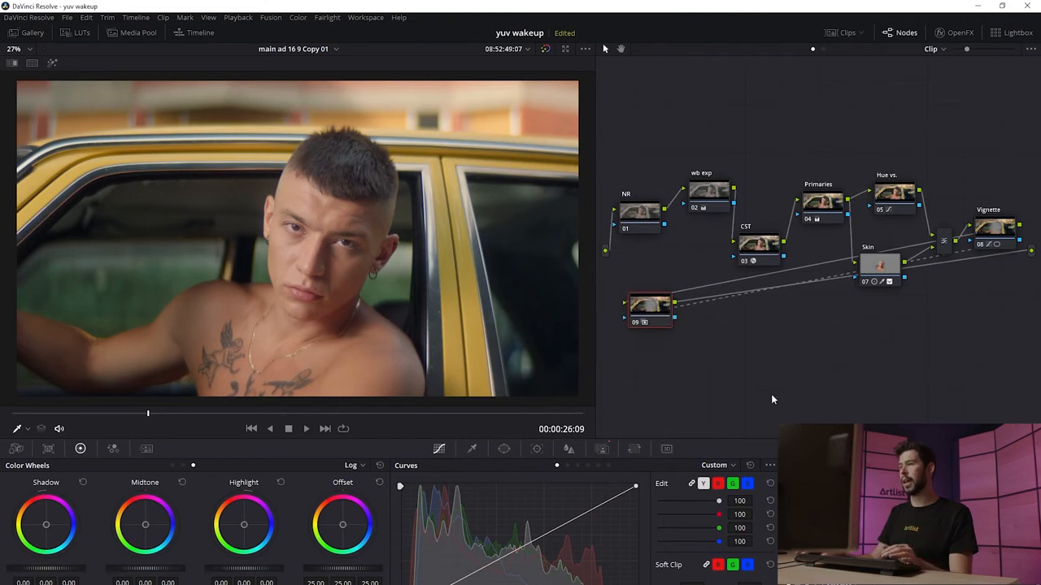
left_click(603, 450)
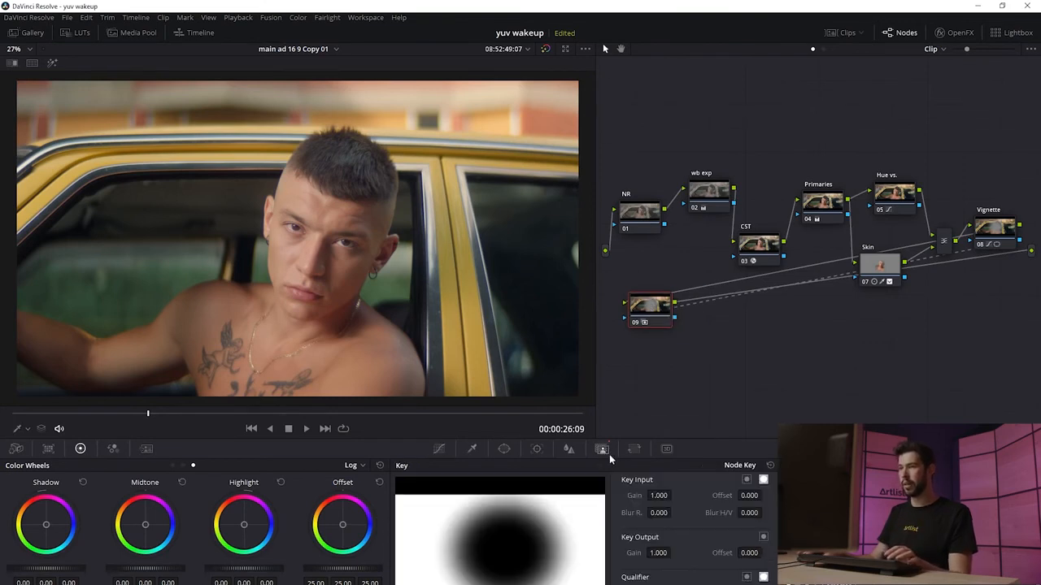
left_click(747, 480)
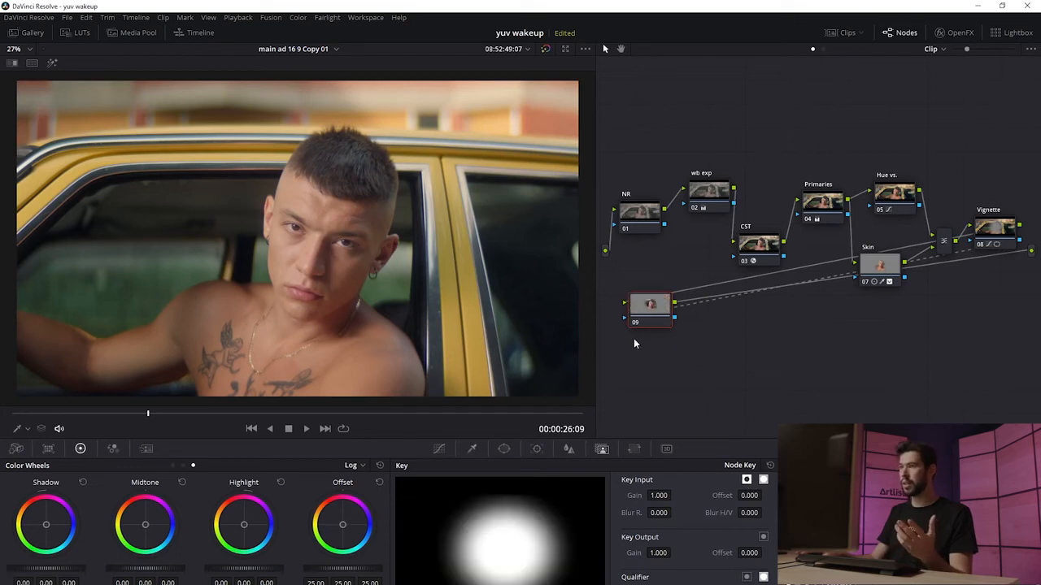
Step: Adjust the outside node's curve to tweak the area around the face, toggling the node on and off to compare
left_click(440, 450)
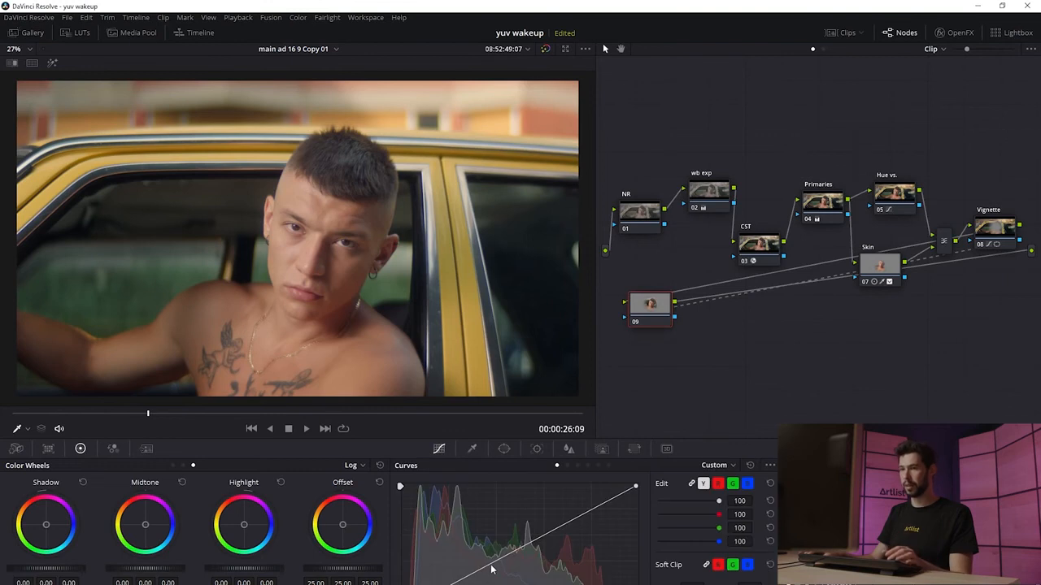
left_click_drag(483, 572, 477, 577)
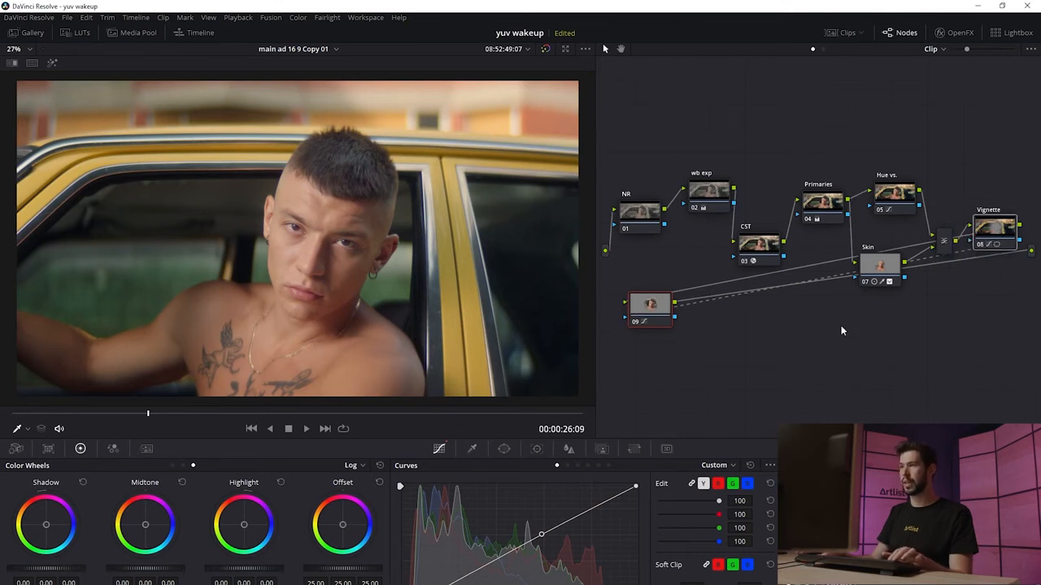
key("ctrl+d")
key("ctrl+d")
key("ctrl+d")
key("ctrl+d")
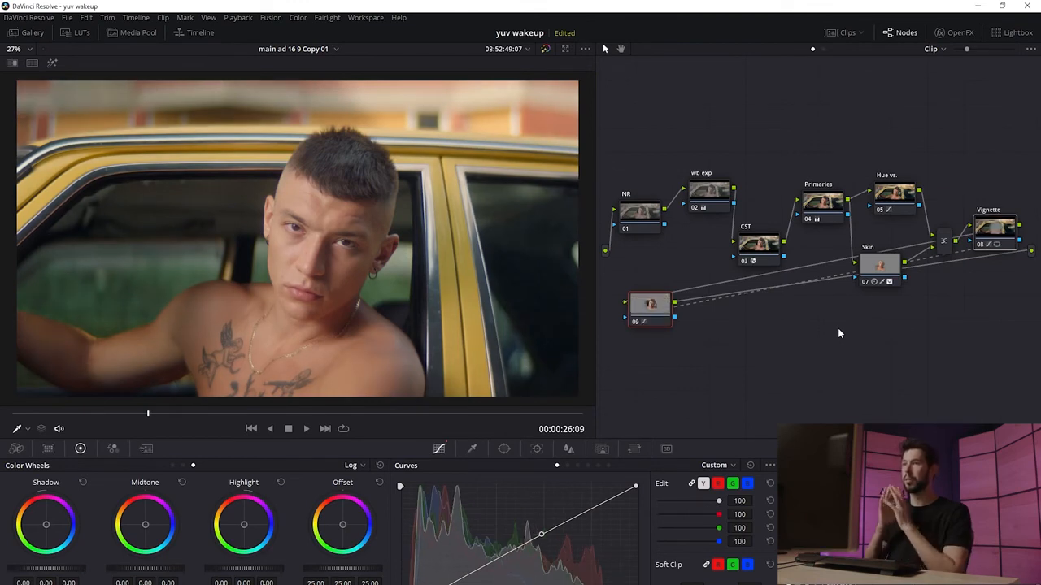
Step: Bypass all grading and re-enable it to compare the before and after
left_click(756, 342)
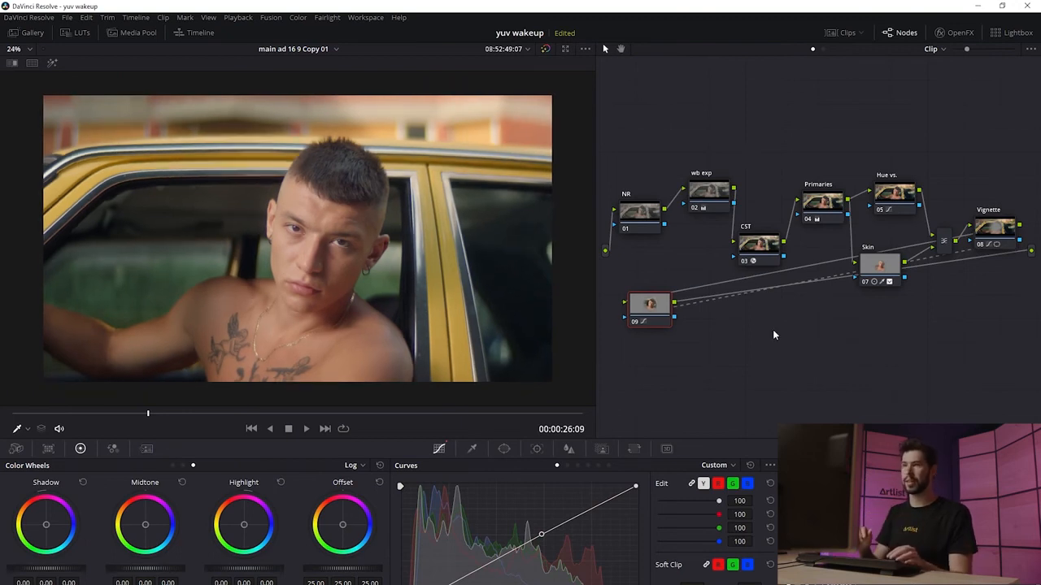
key("shift+d")
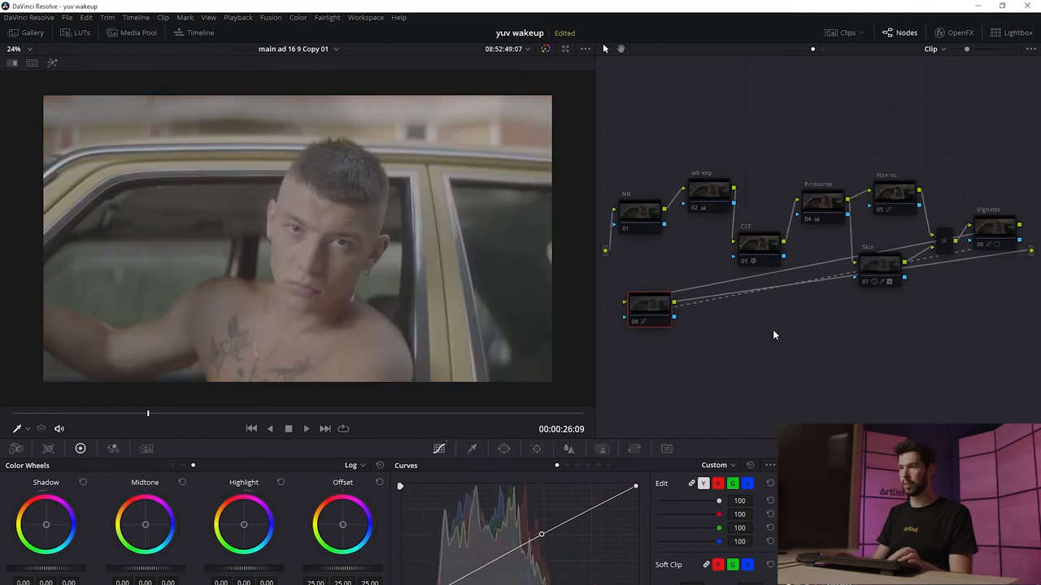
key("shift+d")
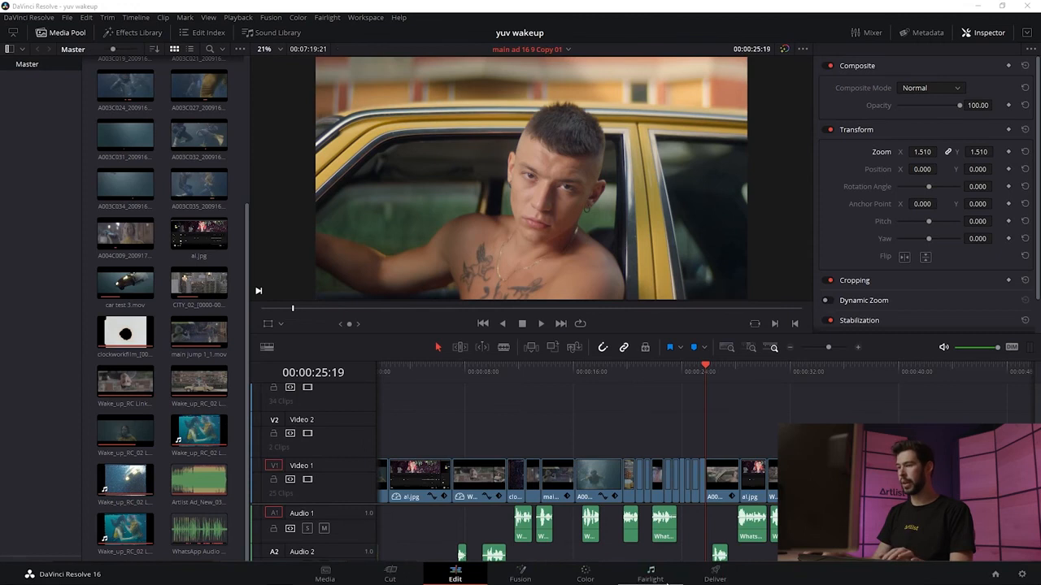
Step: Open the Deliver page and choose the Premiere XML render preset
left_click(715, 575)
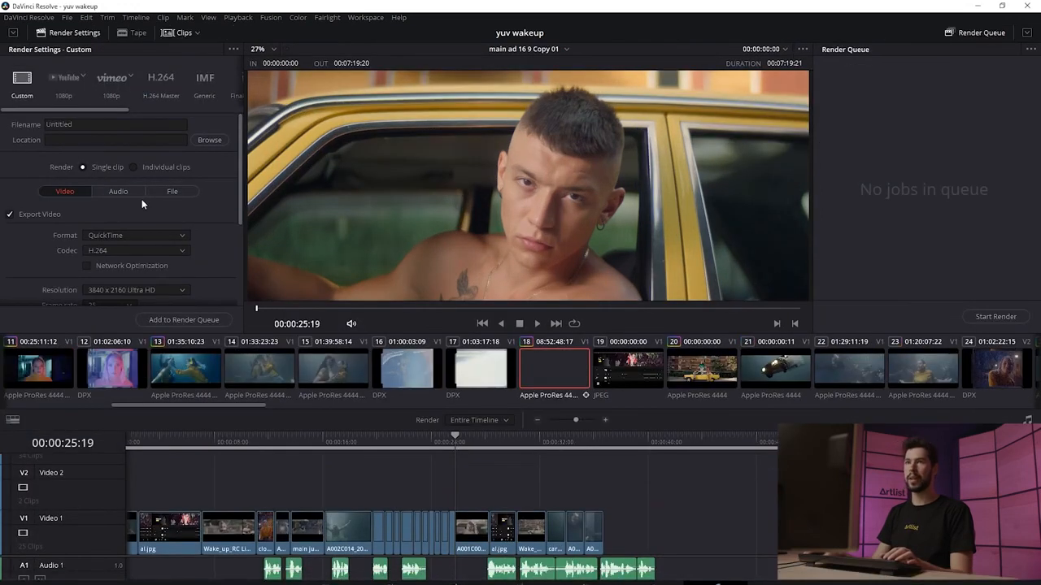
left_click_drag(80, 109, 195, 118)
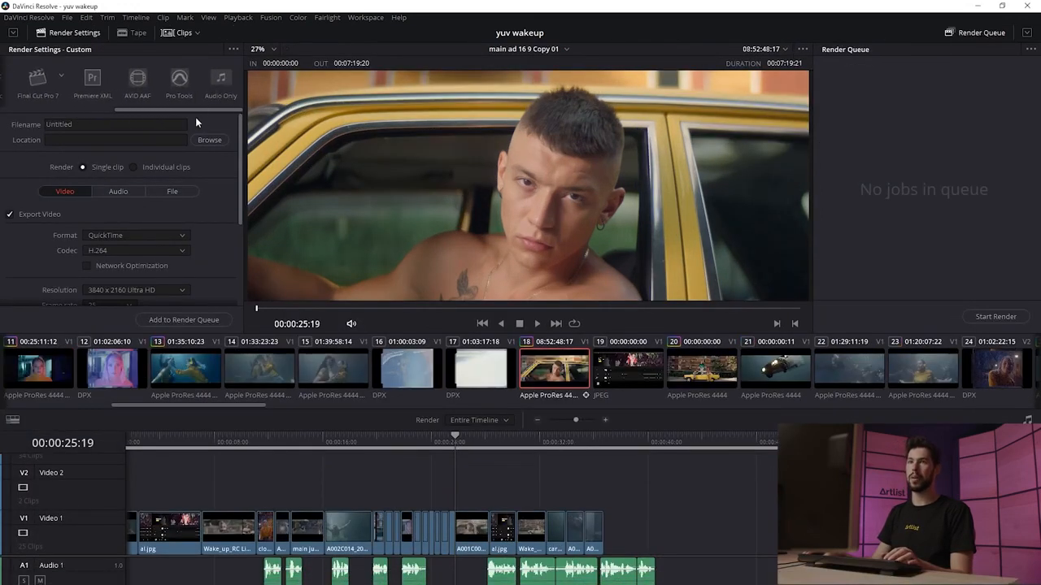
left_click(93, 81)
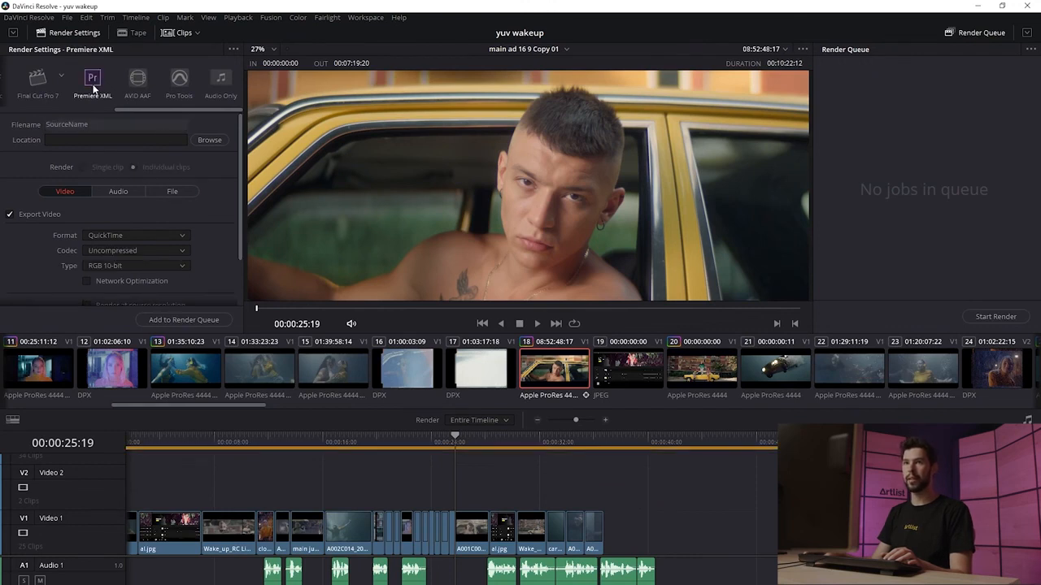
Step: Set the render location to a new folder named From… inside the Color folder
left_click(210, 140)
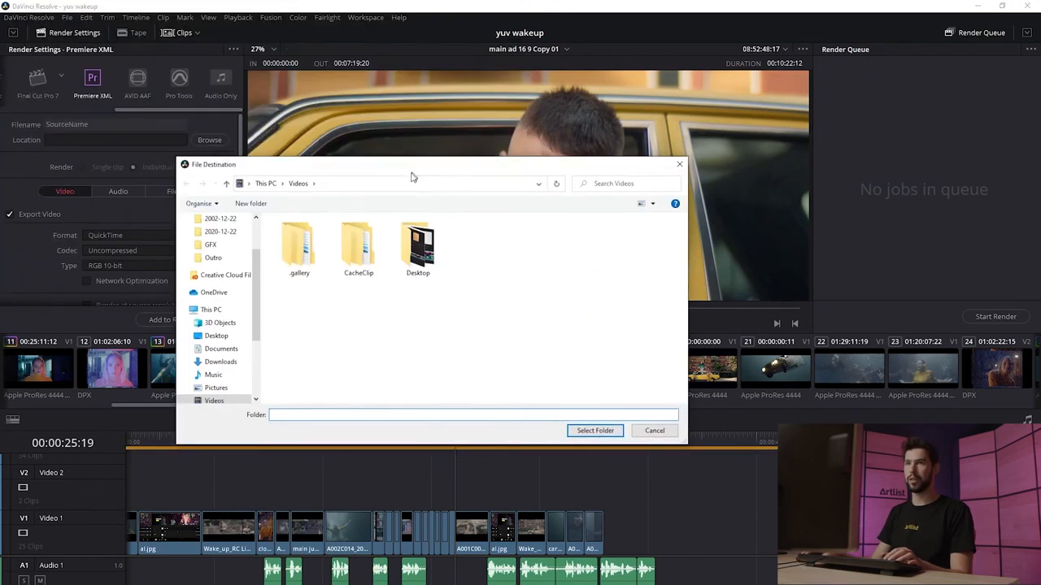
double_click(289, 249)
right_click(379, 284)
mouse_move(468, 396)
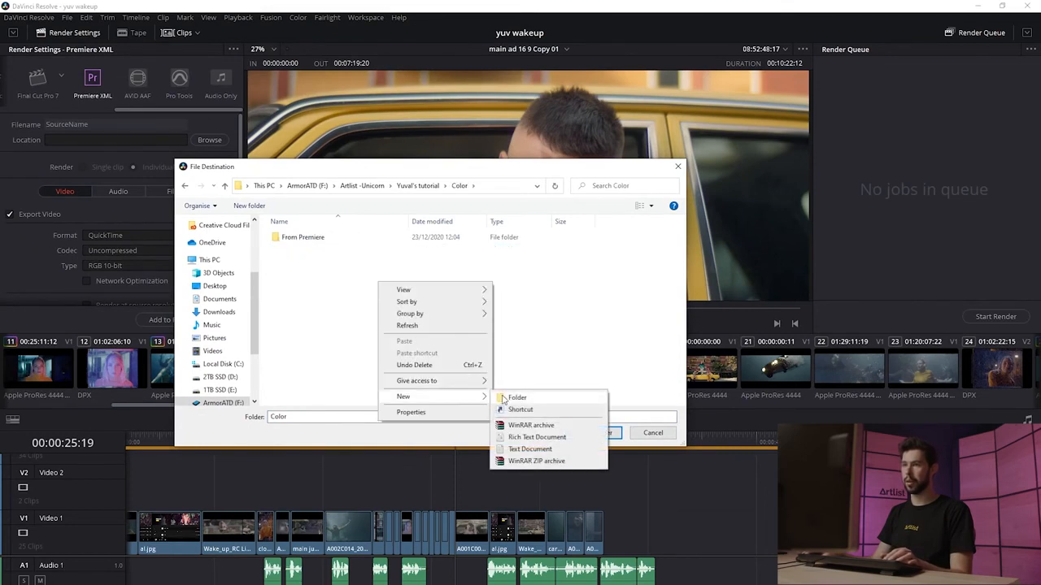
left_click(508, 396)
type("Fiom")
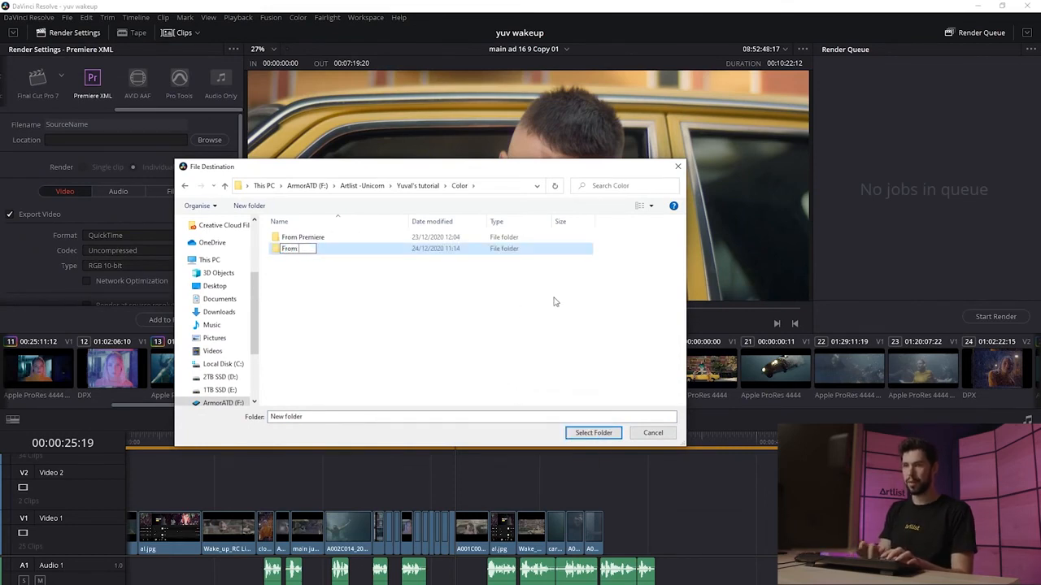
left_click(580, 430)
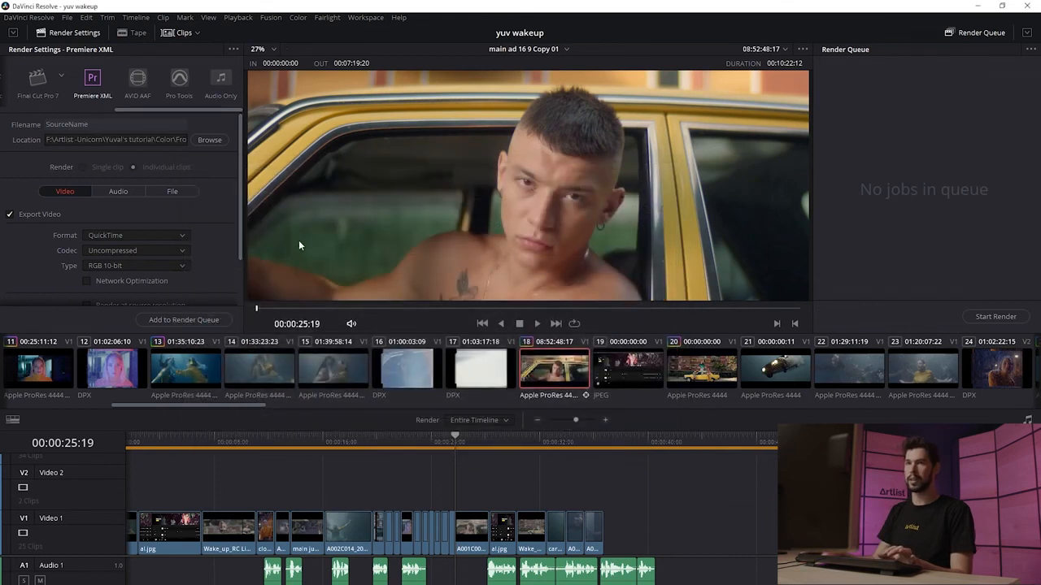
Step: Set the video codec to DNxHD
scroll(242, 229, "down", 2)
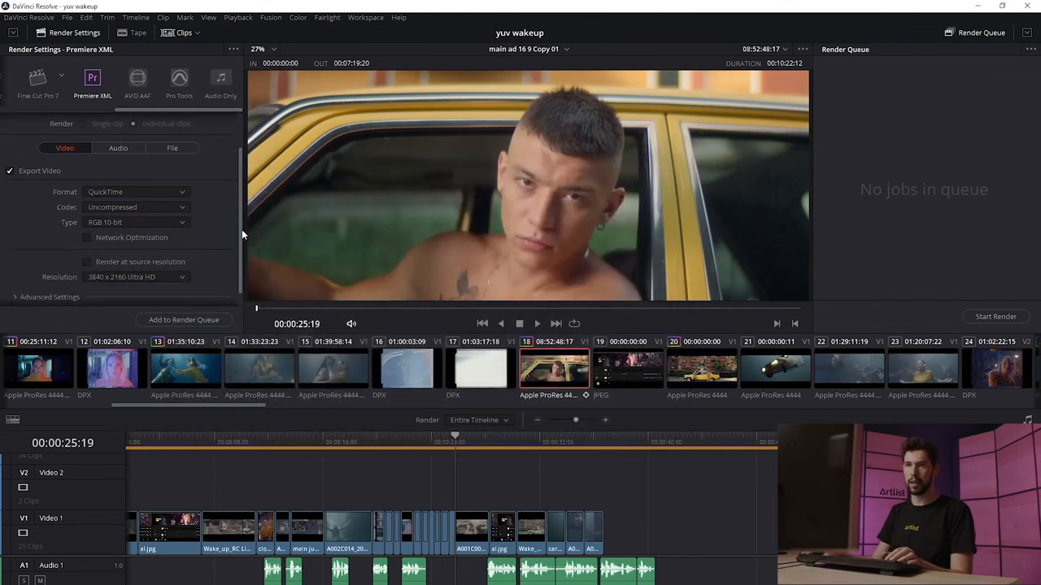
left_click(174, 207)
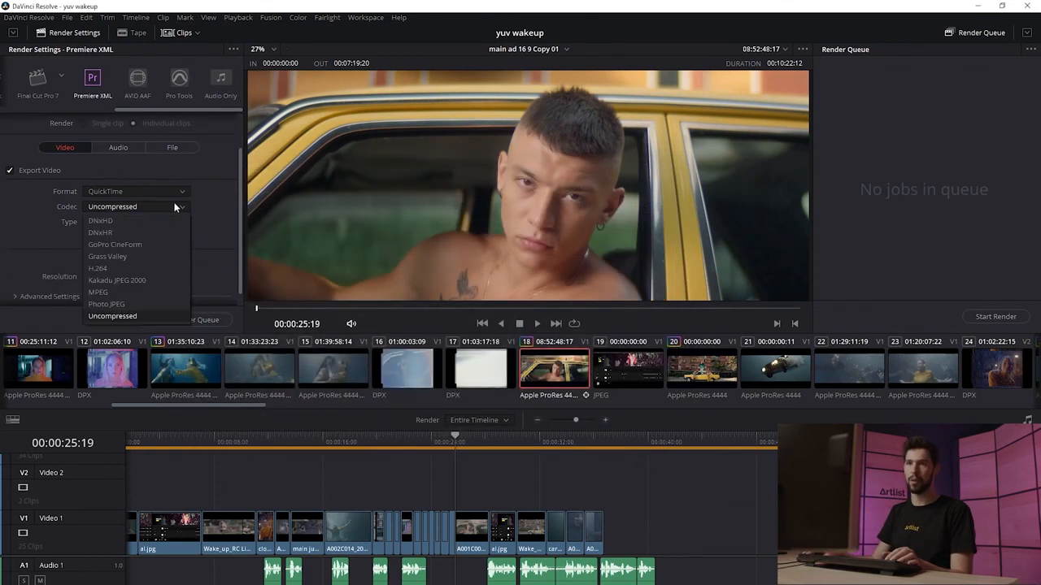
left_click(124, 219)
Step: Turn off audio export in the render settings
scroll(212, 212, "up", 1)
left_click(120, 179)
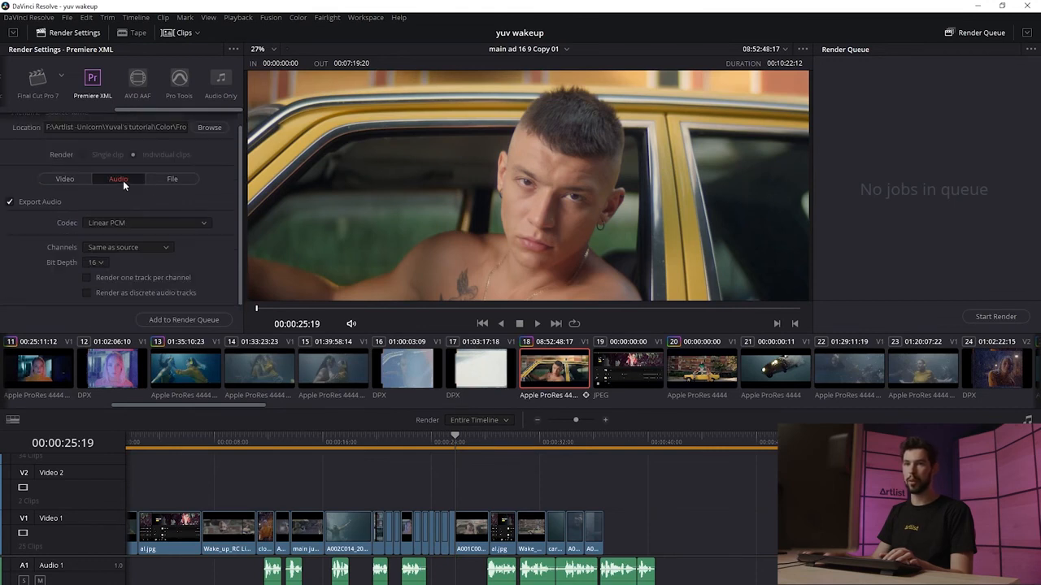
left_click(10, 203)
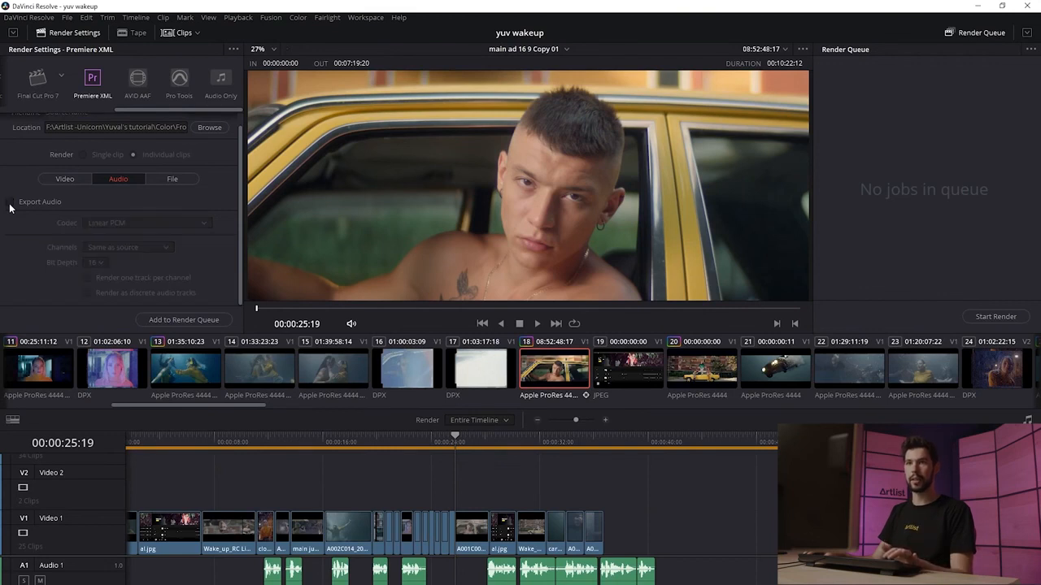
Step: Add the Premiere XML render job to the render queue
left_click(179, 321)
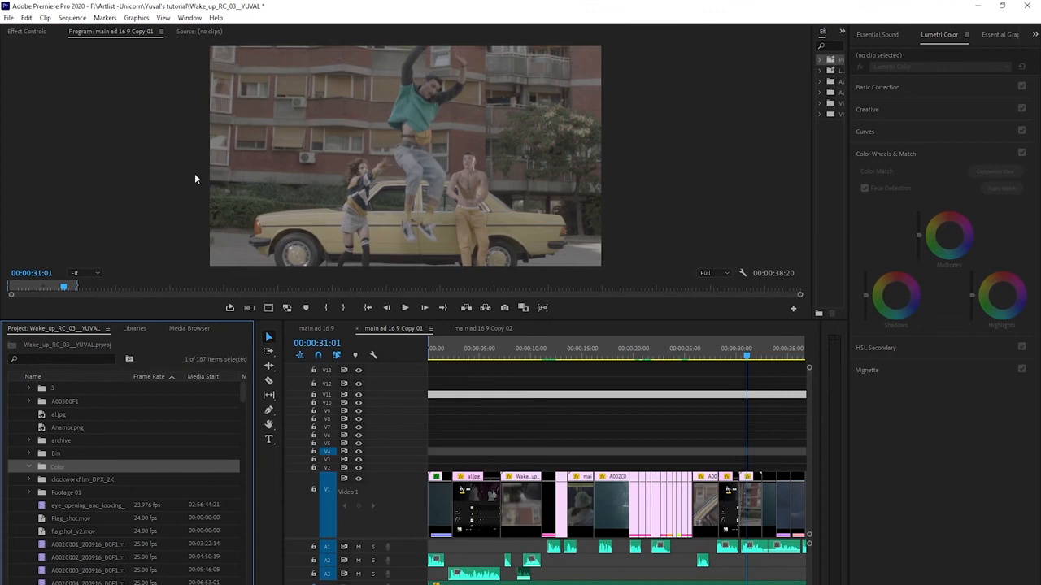
Step: Import the main ad 16 9 Copy 01 XML from the From Resolve folder into the Premiere project
left_click(9, 17)
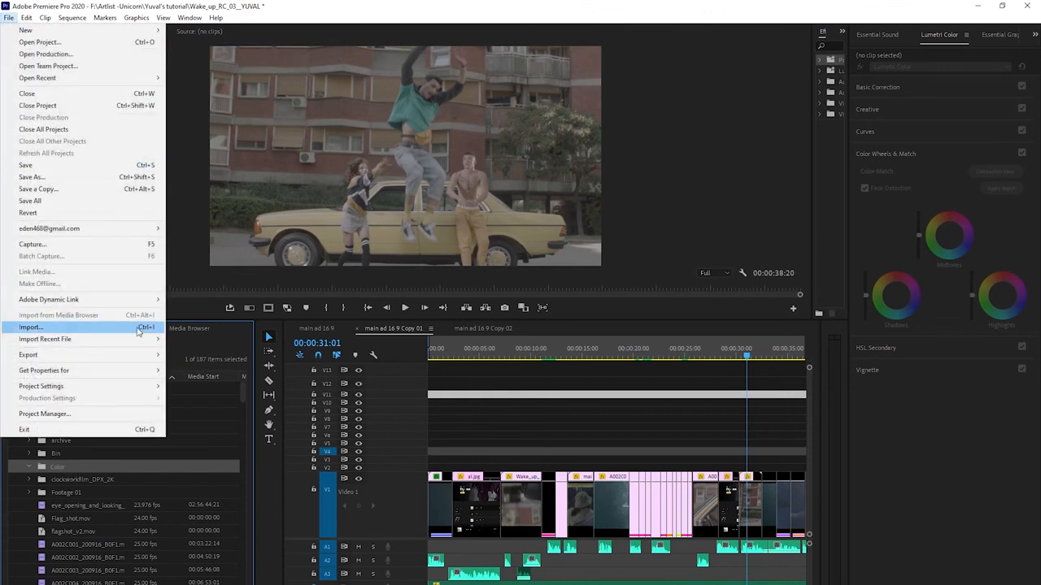
left_click(138, 328)
left_click(244, 244)
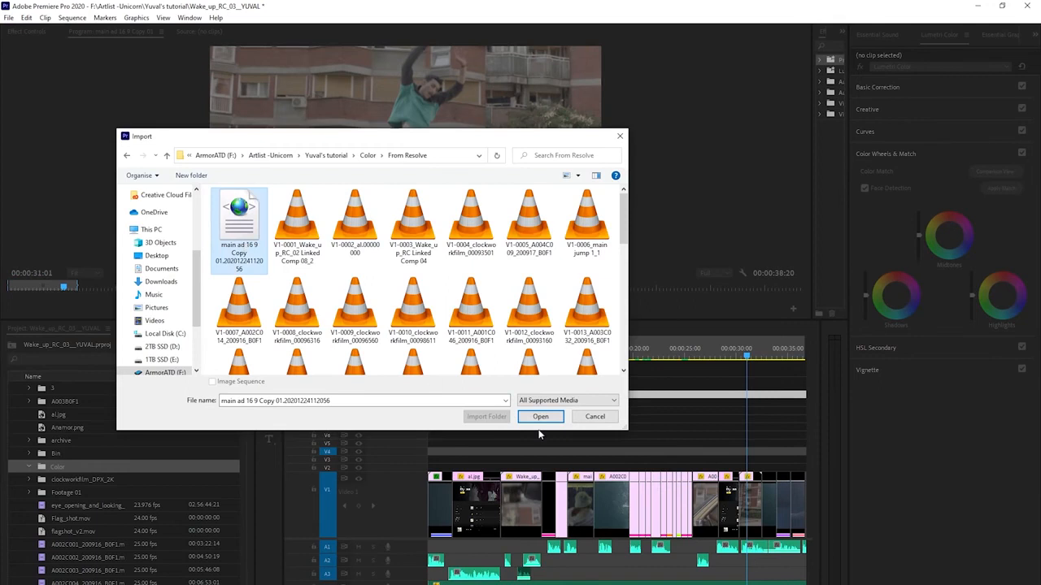
left_click(540, 416)
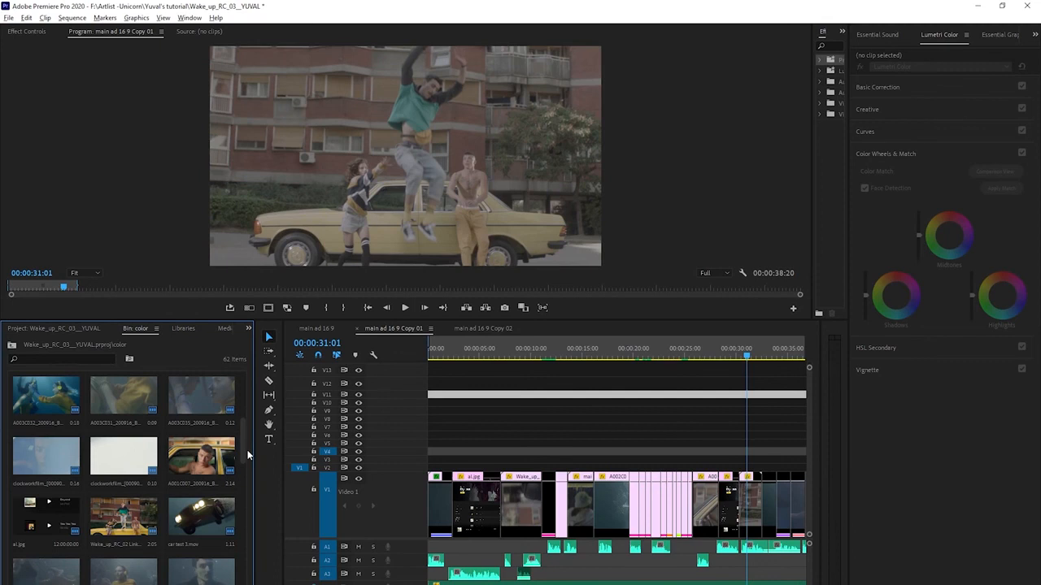
Step: Filter the bin for seq to locate the imported Resolve sequence and scrub through its timeline
left_click(77, 359)
type("seq")
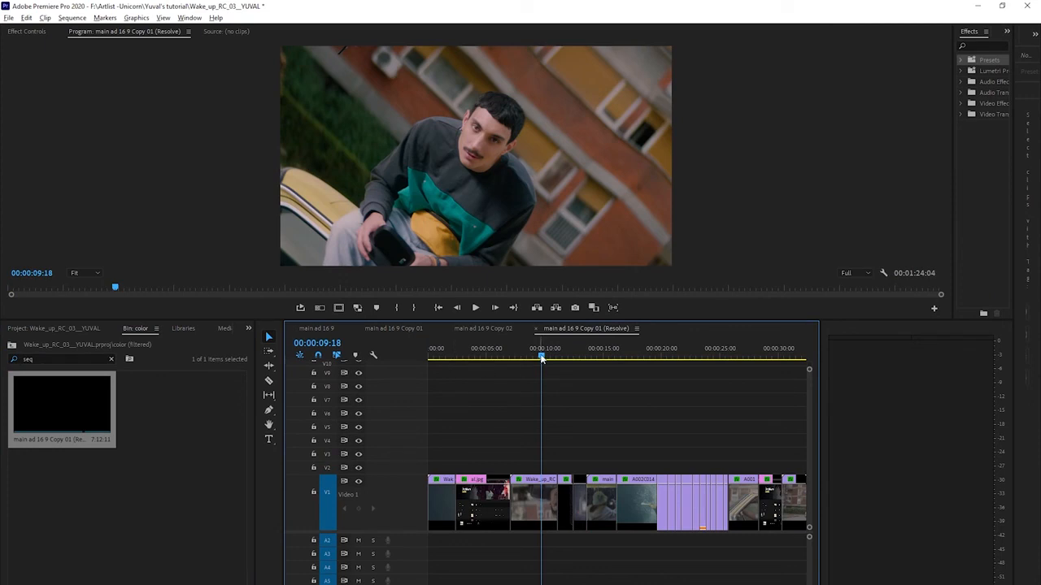
left_click_drag(541, 356, 533, 355)
left_click_drag(443, 355, 437, 356)
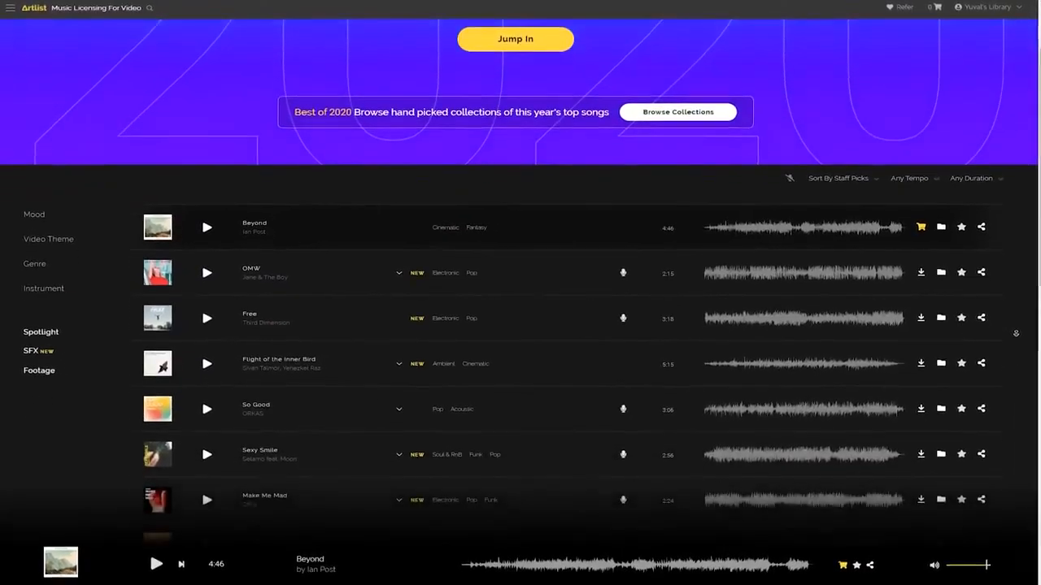
scroll(1016, 334, "down", 5)
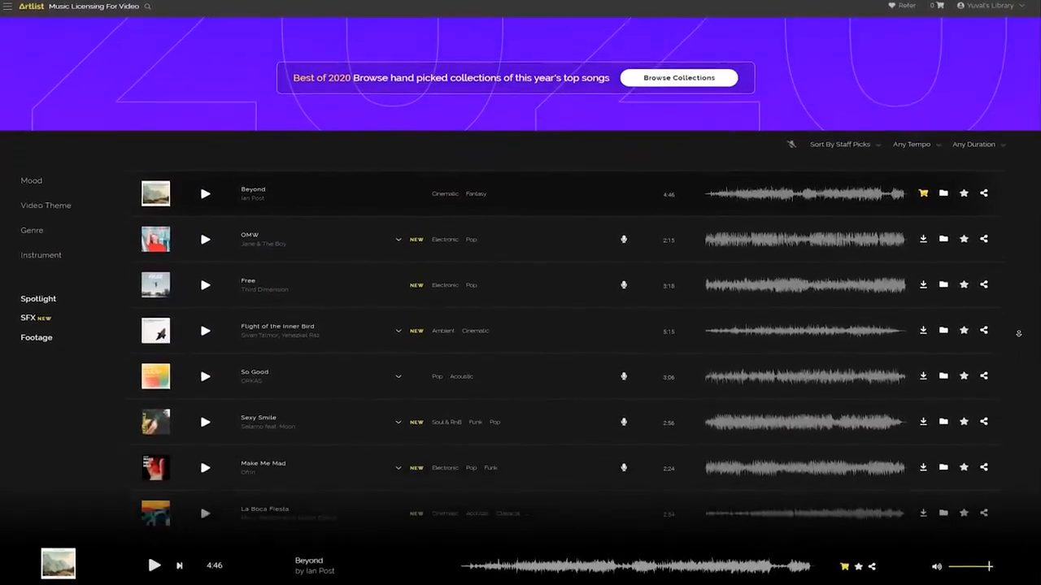
scroll(1027, 334, "down", 2)
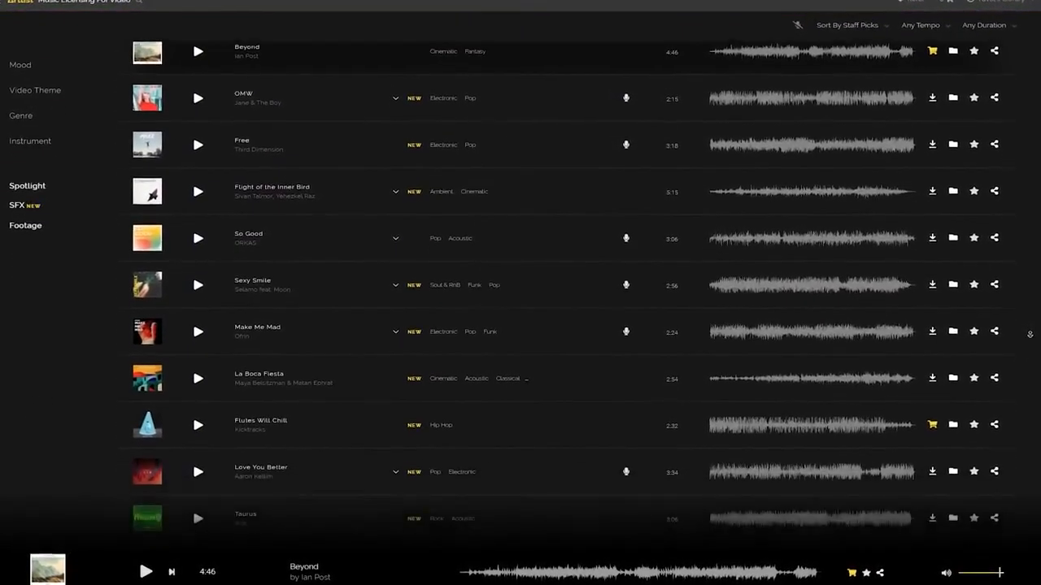